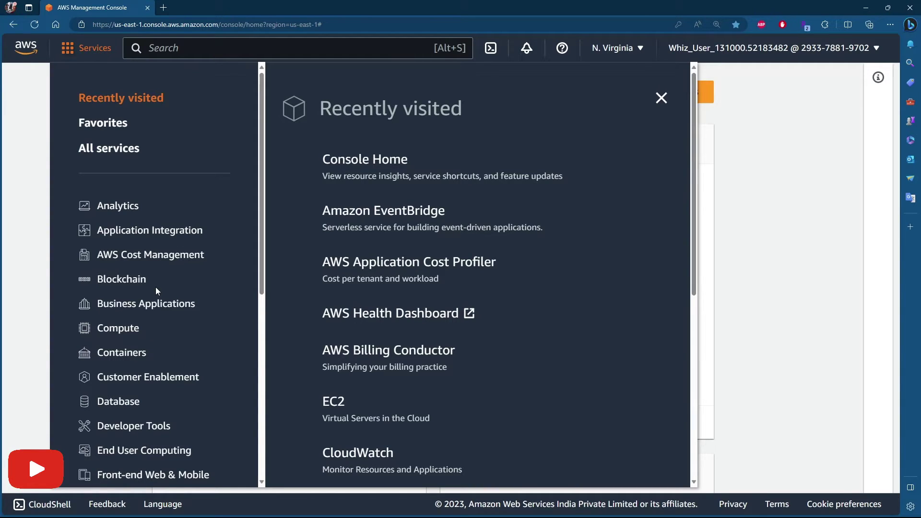
- Search the AWS services for "vpc" and open the VPC service
{"action": "scroll", "coordinate": [157, 331], "scroll_direction": "down", "scroll_amount": 7}
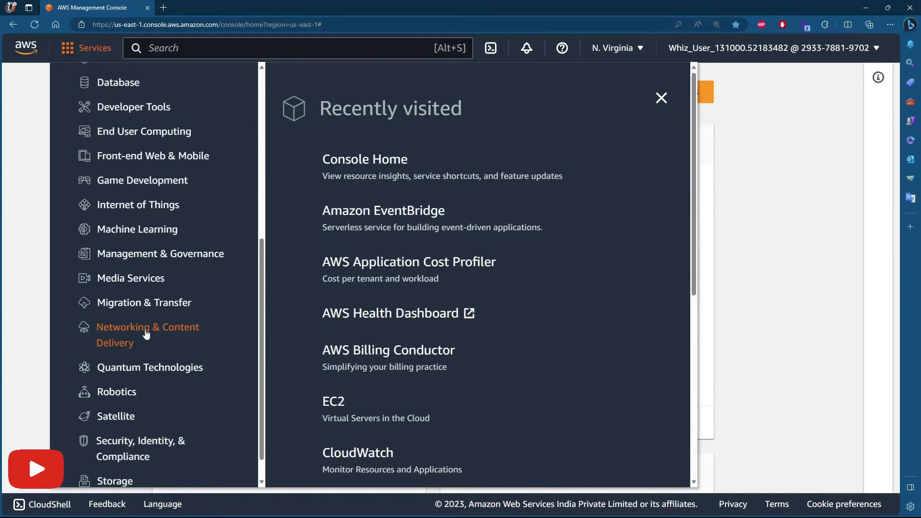
{"action": "left_click", "coordinate": [283, 50]}
{"action": "type", "text": "vpc"}
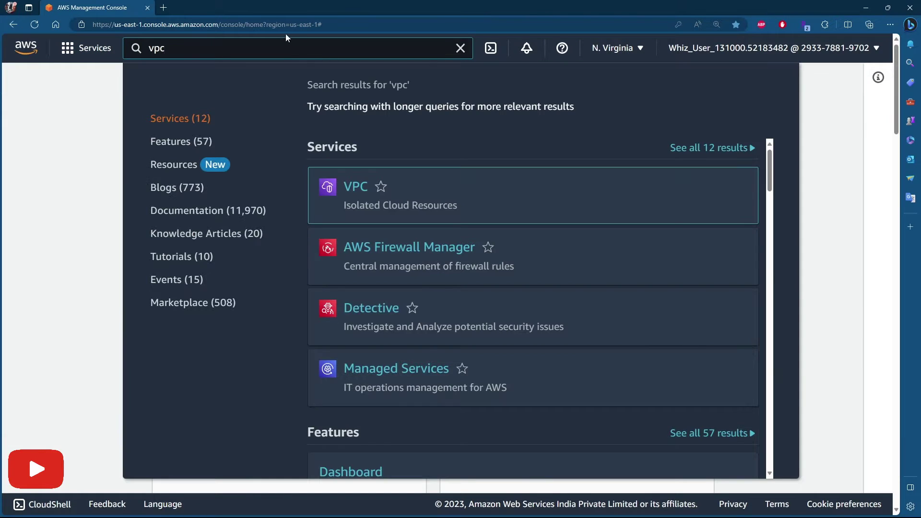
{"action": "mouse_move", "coordinate": [386, 167]}
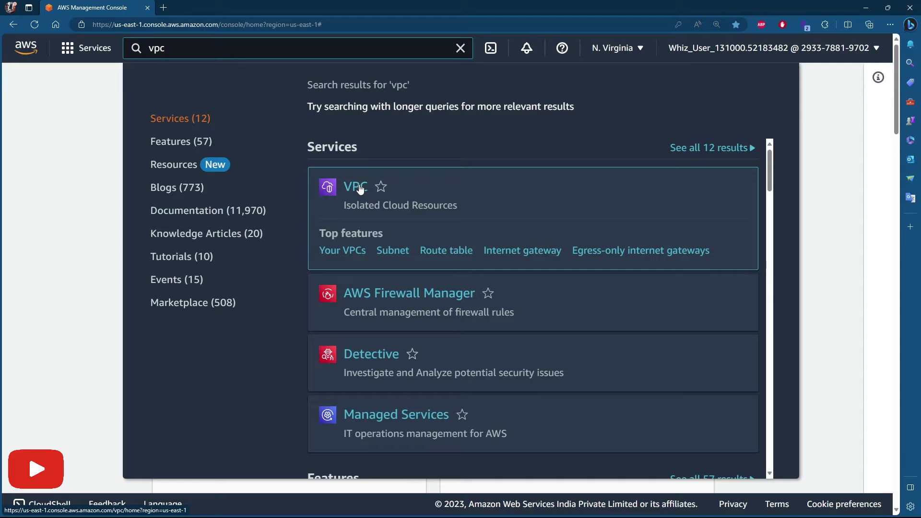
{"action": "left_click_drag", "start_coordinate": [344, 207], "coordinate": [454, 204]}
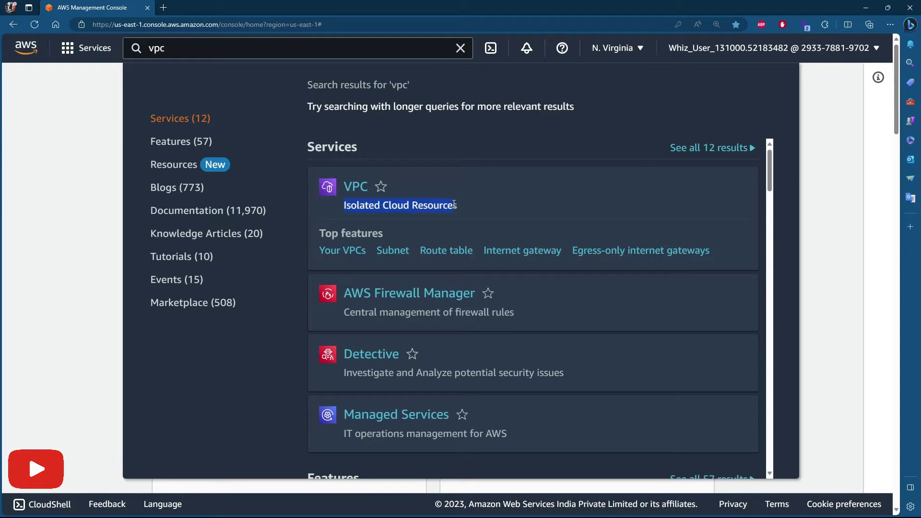
{"action": "left_click_drag", "start_coordinate": [460, 207], "coordinate": [464, 207]}
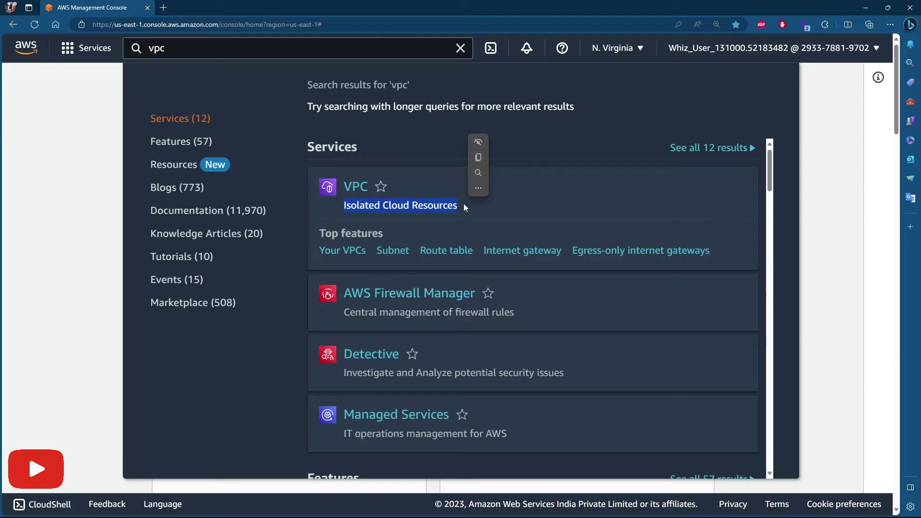
{"action": "left_click", "coordinate": [354, 186]}
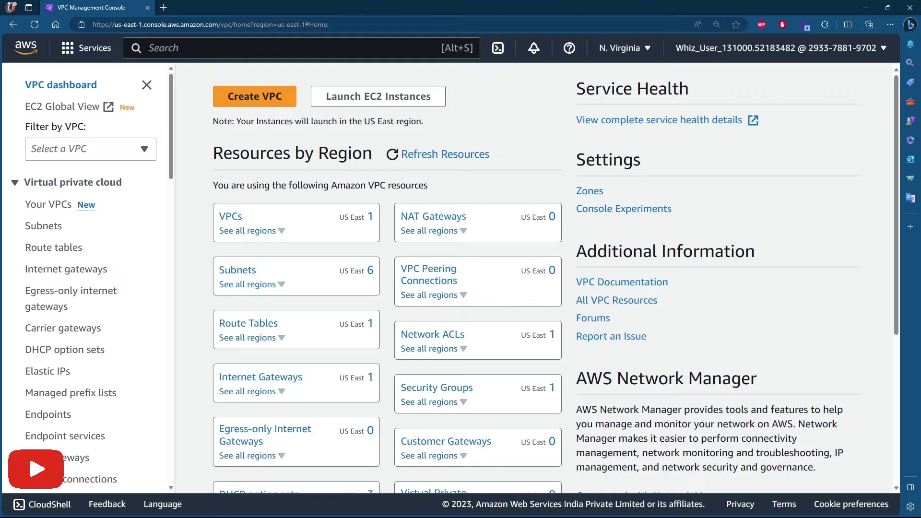
- Start creating a VPC from the list of your VPCs and give it the name tag MyVPC
{"action": "left_click", "coordinate": [50, 206]}
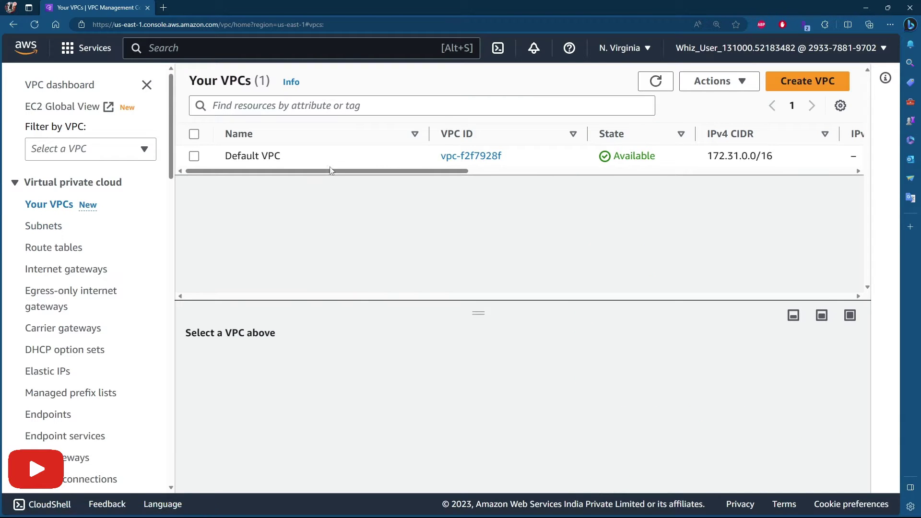
{"action": "left_click_drag", "start_coordinate": [331, 171], "coordinate": [361, 170]}
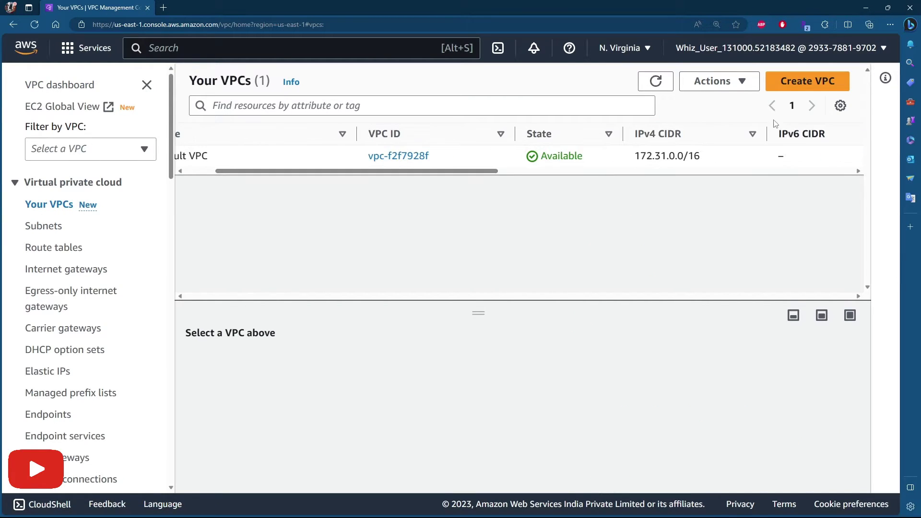
{"action": "left_click", "coordinate": [807, 81]}
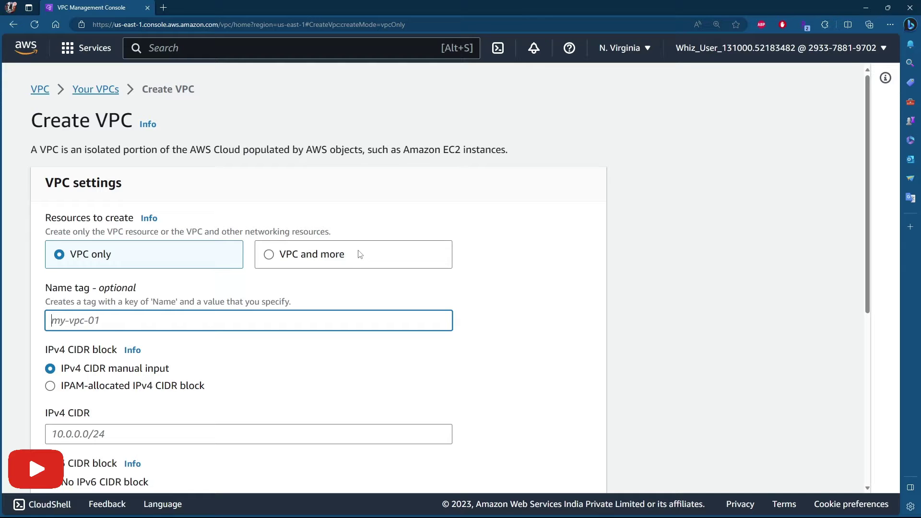
{"action": "left_click", "coordinate": [101, 319]}
{"action": "type", "text": "myVPC"}
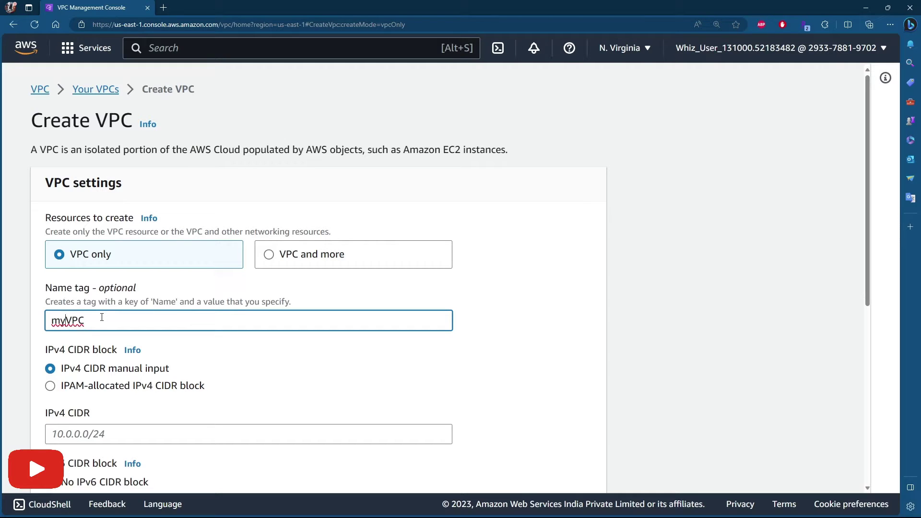
{"action": "key", "text": "Home"}
{"action": "key", "text": "Delete"}
{"action": "type", "text": "M"}
- Set the VPC's IPv4 CIDR to 10.0.0.0/16, create the VPC and dismiss the notification
{"action": "scroll", "coordinate": [349, 360], "scroll_direction": "down", "scroll_amount": 3}
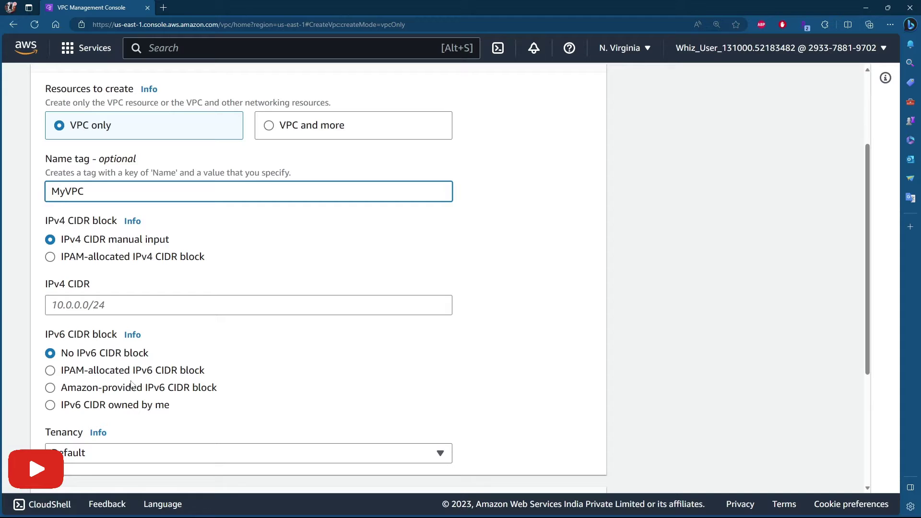
{"action": "left_click", "coordinate": [56, 305]}
{"action": "type", "text": "10"}
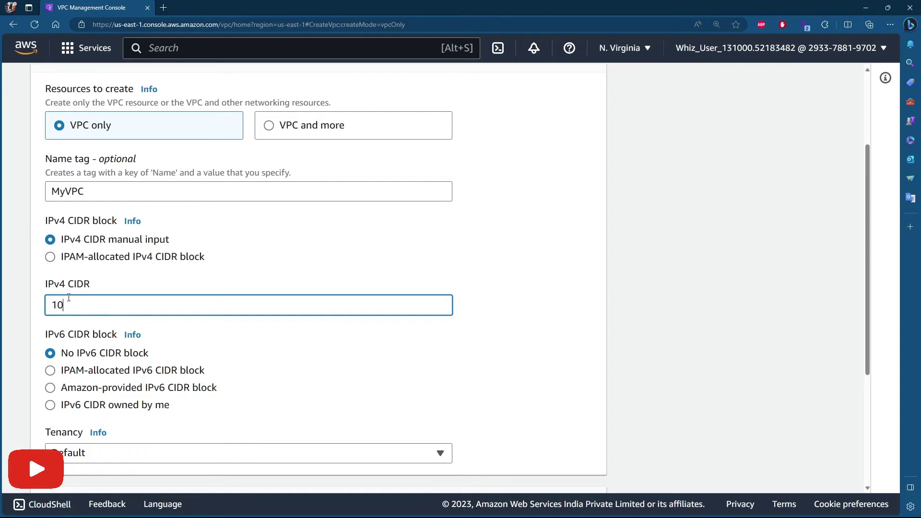
{"action": "type", "text": ".0.0.0/16"}
{"action": "scroll", "coordinate": [232, 320], "scroll_direction": "down", "scroll_amount": 3}
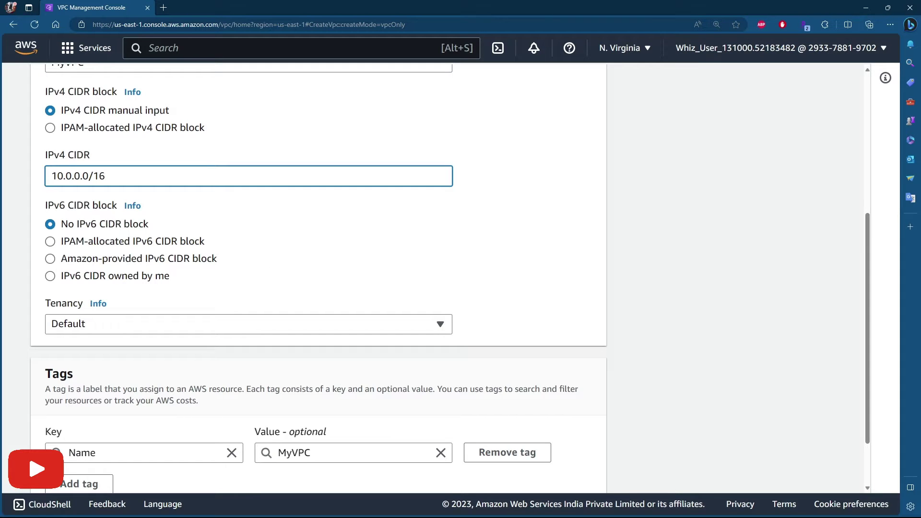
{"action": "scroll", "coordinate": [627, 372], "scroll_direction": "down", "scroll_amount": 2}
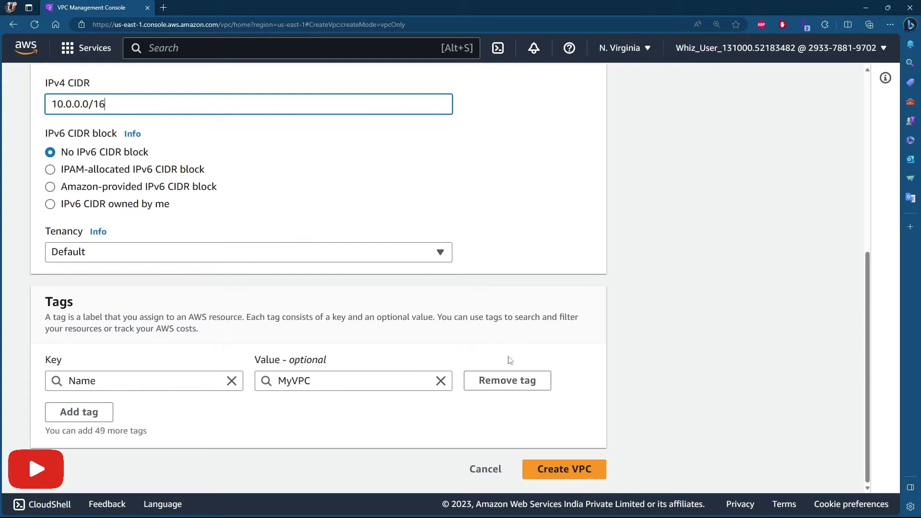
{"action": "left_click", "coordinate": [588, 473]}
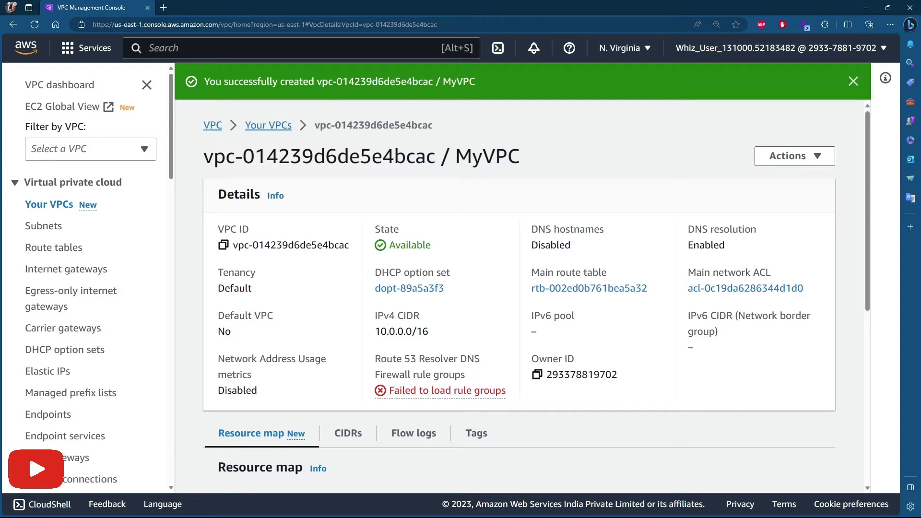
{"action": "left_click", "coordinate": [853, 82]}
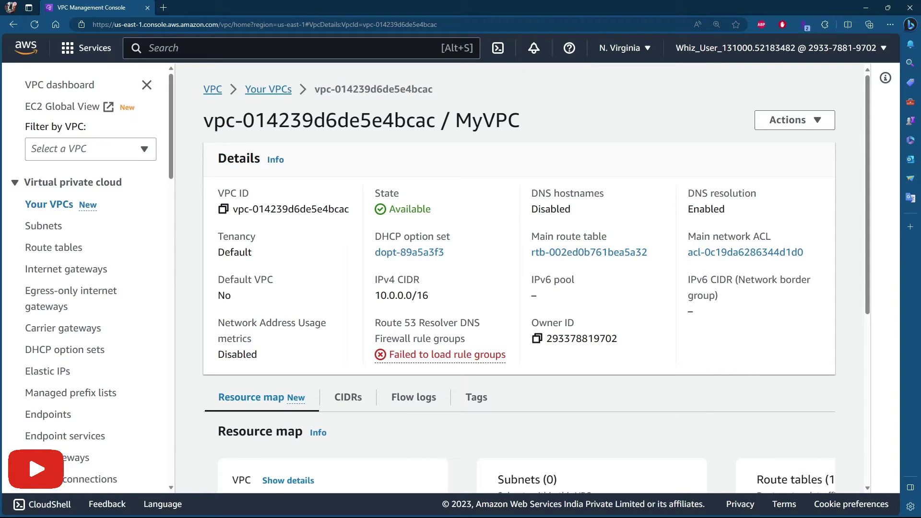
- Examine MyVPC's details, including network address usage metrics, Route 53 Resolver DNS Firewall rule groups and DNS hostnames
{"action": "left_click_drag", "start_coordinate": [229, 153], "coordinate": [259, 159]}
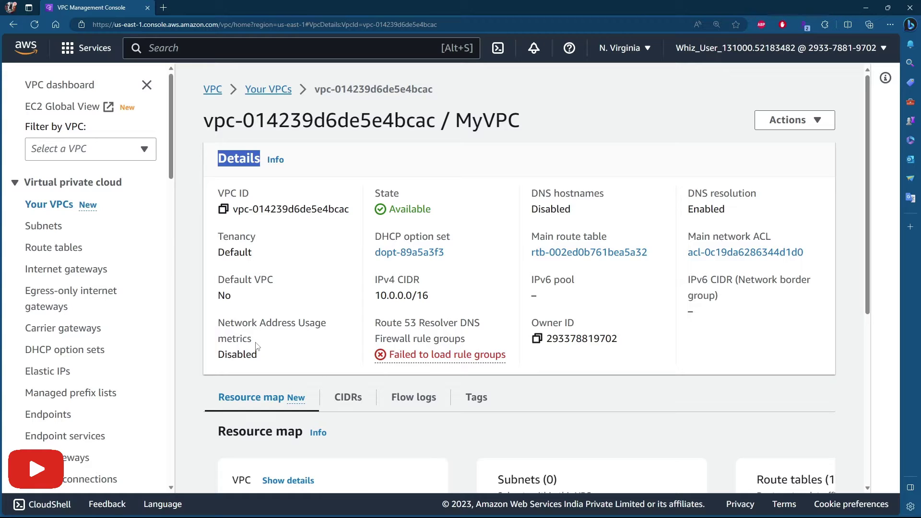
{"action": "left_click_drag", "start_coordinate": [253, 340], "coordinate": [214, 330]}
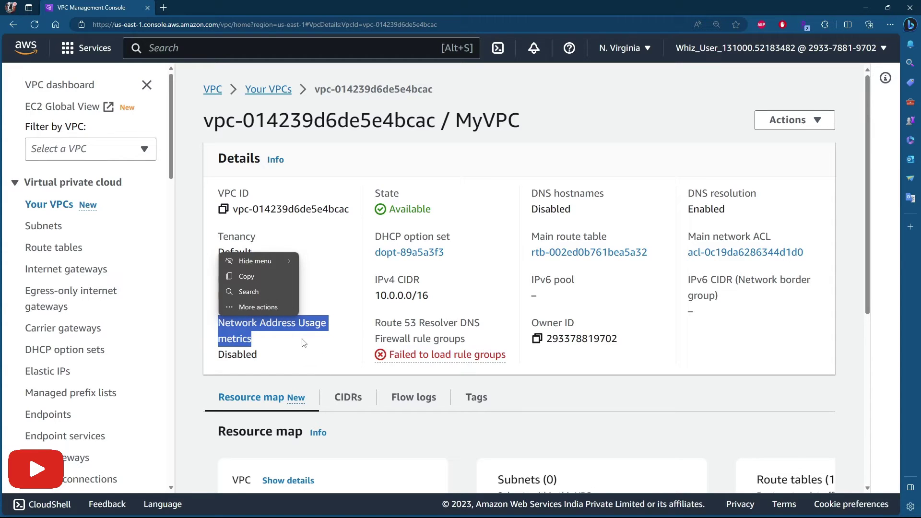
{"action": "left_click", "coordinate": [280, 328]}
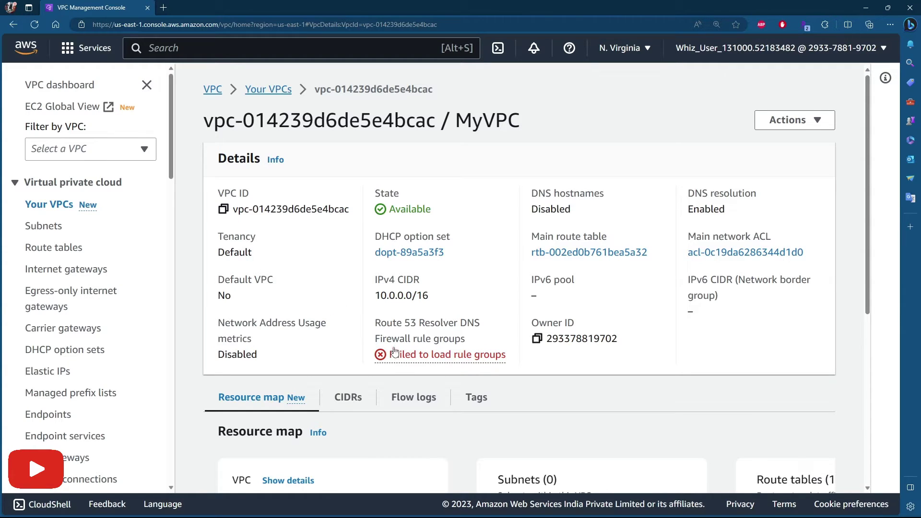
{"action": "left_click_drag", "start_coordinate": [388, 338], "coordinate": [458, 337]}
{"action": "left_click", "coordinate": [407, 320]}
{"action": "left_click_drag", "start_coordinate": [410, 341], "coordinate": [466, 331]}
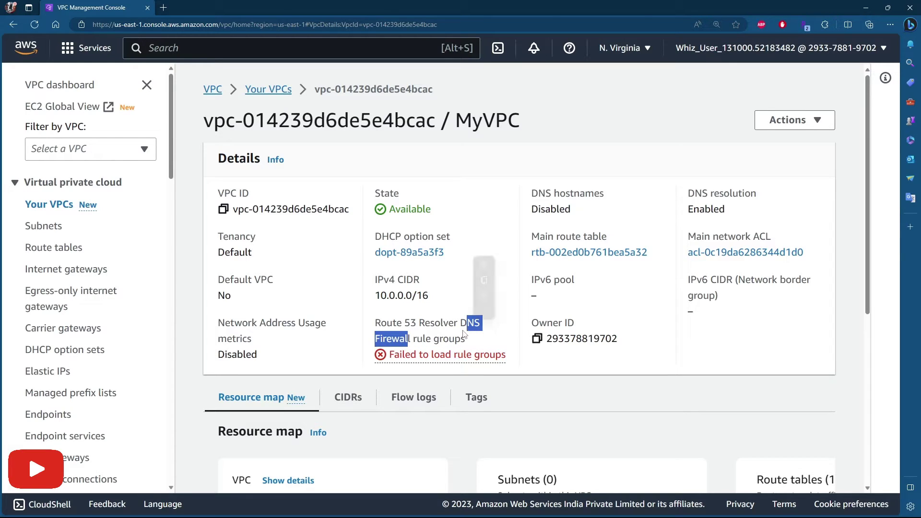
{"action": "left_click", "coordinate": [457, 342]}
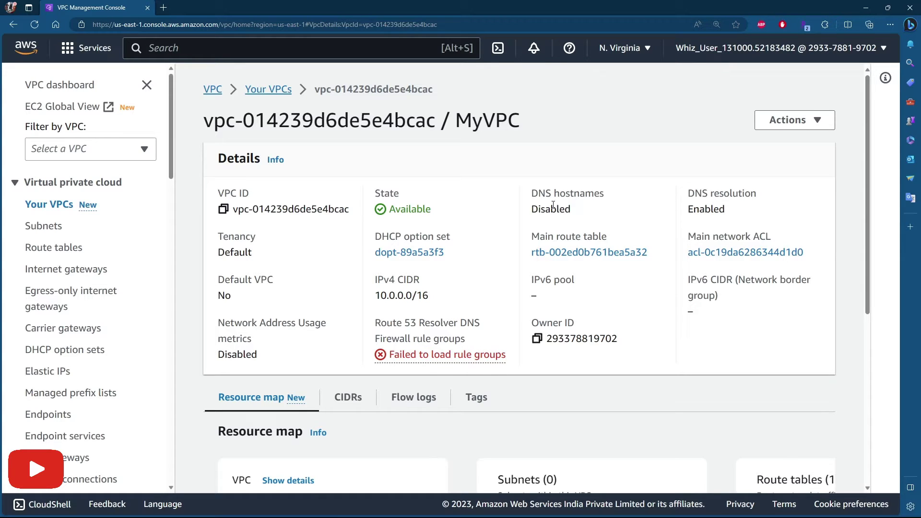
{"action": "left_click_drag", "start_coordinate": [580, 210], "coordinate": [538, 210]}
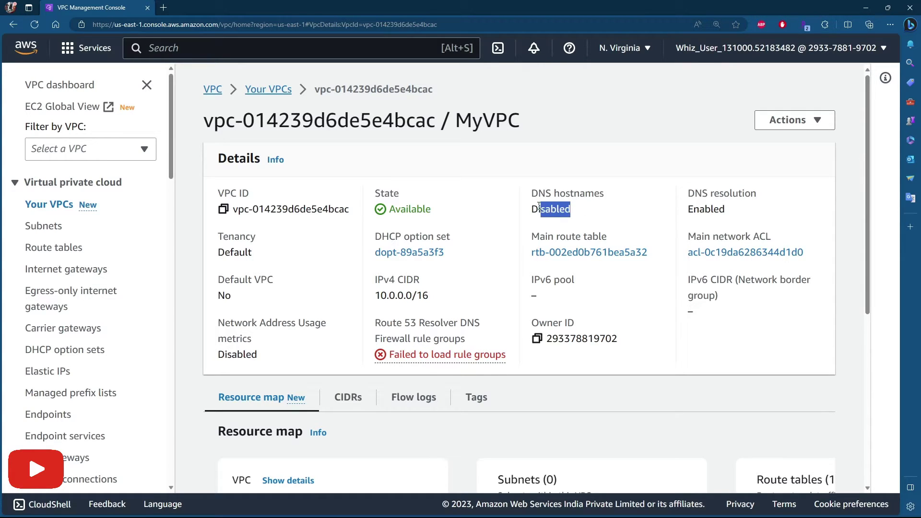
{"action": "left_click", "coordinate": [600, 219]}
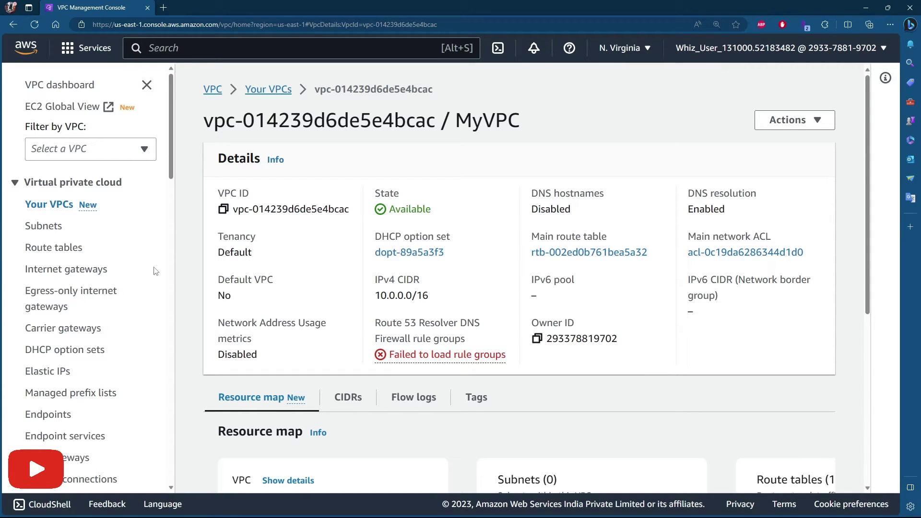
- Start creating a subnet and select MyVPC as the VPC it belongs to
{"action": "left_click", "coordinate": [44, 226]}
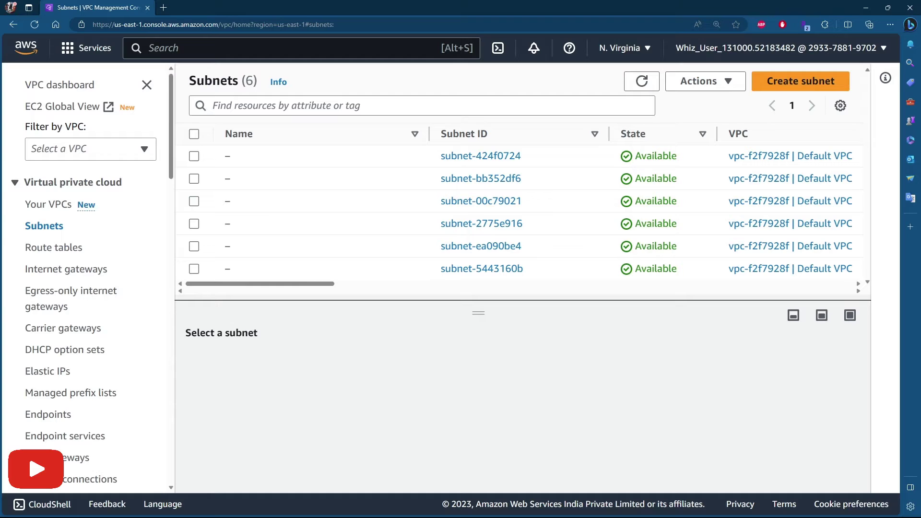
{"action": "left_click", "coordinate": [813, 82]}
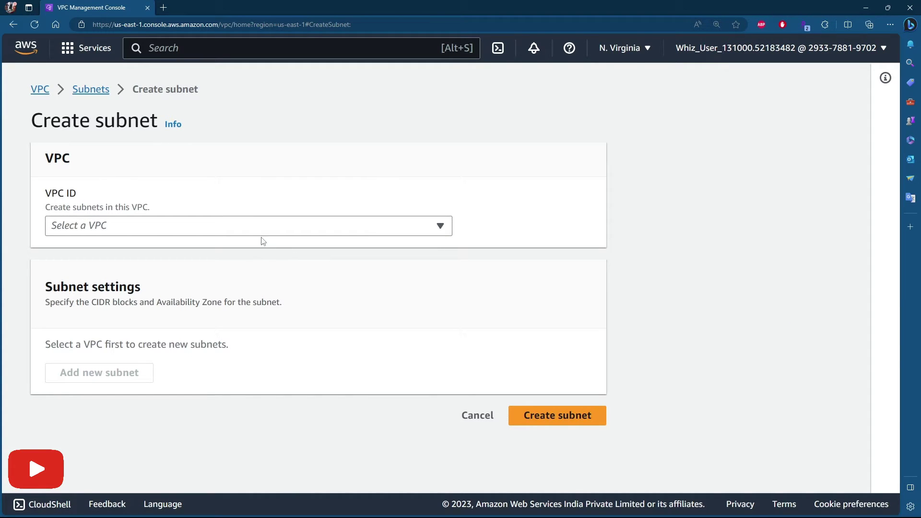
{"action": "left_click", "coordinate": [274, 225]}
{"action": "left_click", "coordinate": [97, 230]}
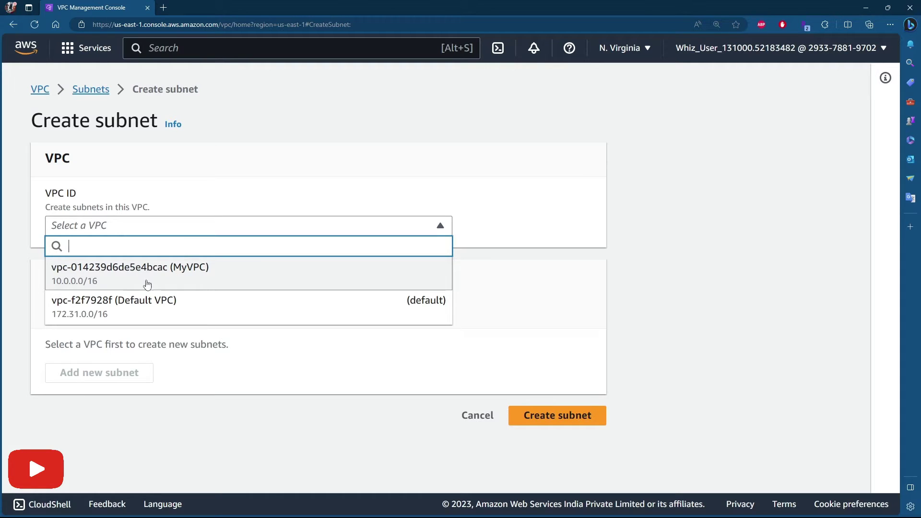
{"action": "left_click", "coordinate": [164, 270]}
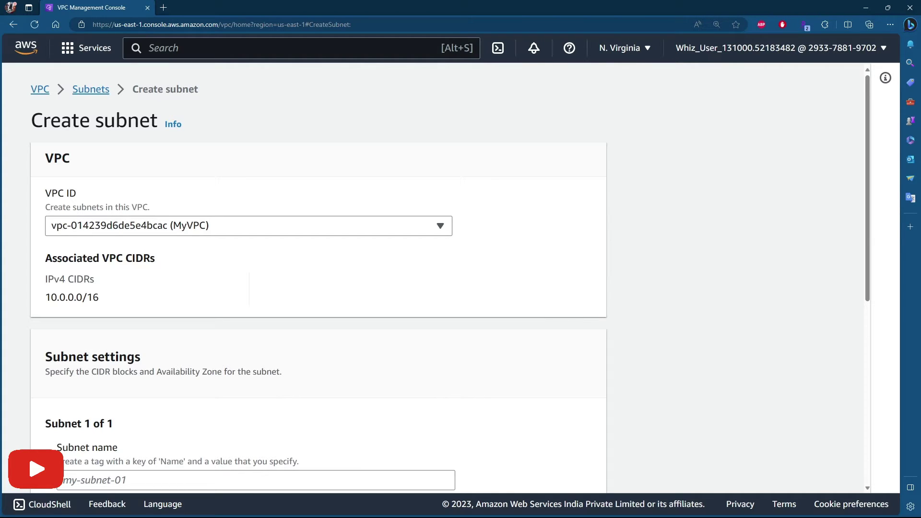
- Name the new subnet MyPublicSubnet
{"action": "scroll", "coordinate": [187, 326], "scroll_direction": "down", "scroll_amount": 3}
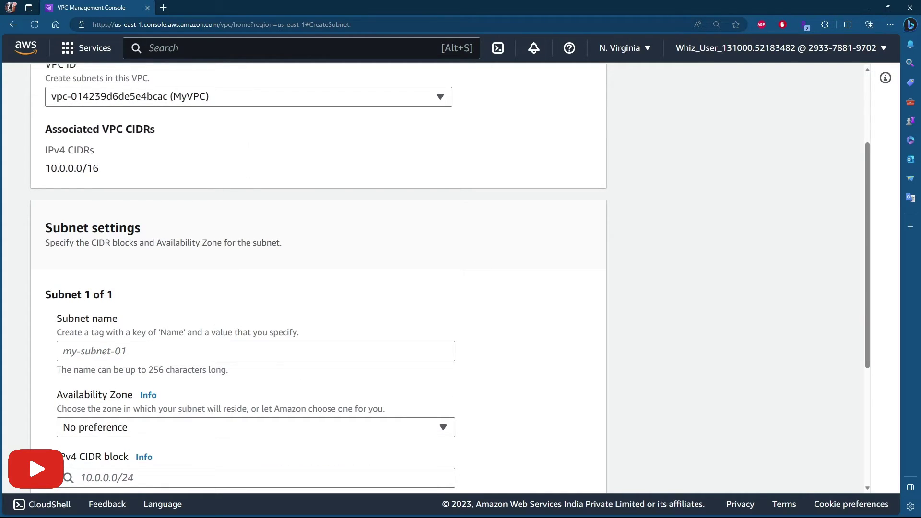
{"action": "left_click", "coordinate": [117, 349]}
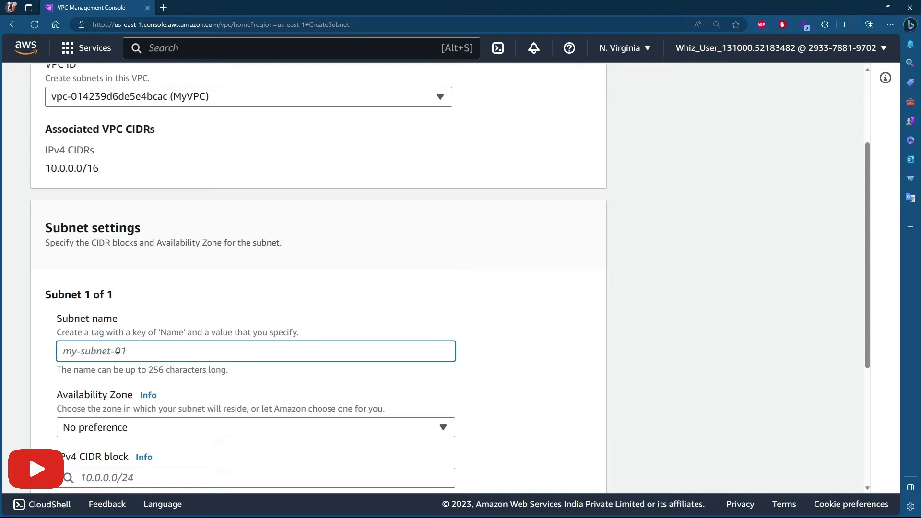
{"action": "type", "text": "MyPubl"}
{"action": "key", "text": "BackSpace"}
{"action": "key", "text": "BackSpace"}
{"action": "key", "text": "BackSpace"}
{"action": "type", "text": "ublicSubnet"}
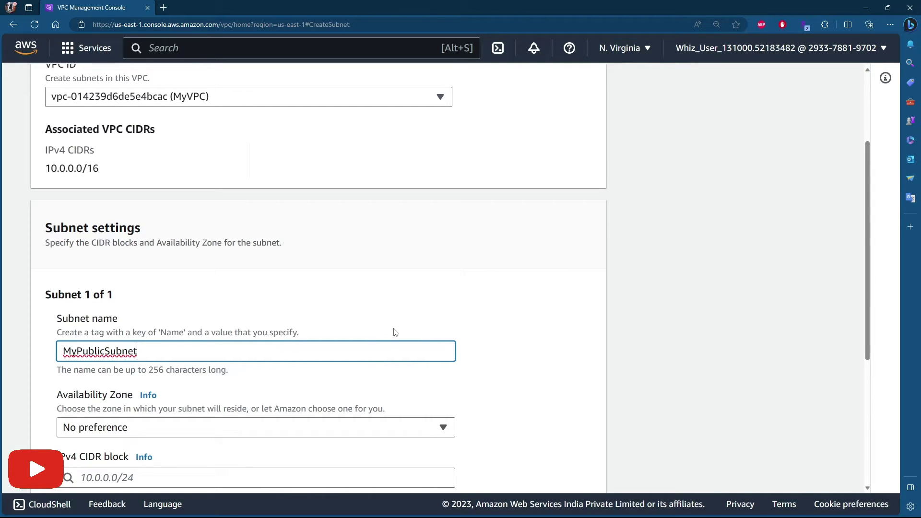
- Set the subnet's Availability Zone to US East (N. Virginia) / us-east-1a
{"action": "scroll", "coordinate": [395, 332], "scroll_direction": "down", "scroll_amount": 1}
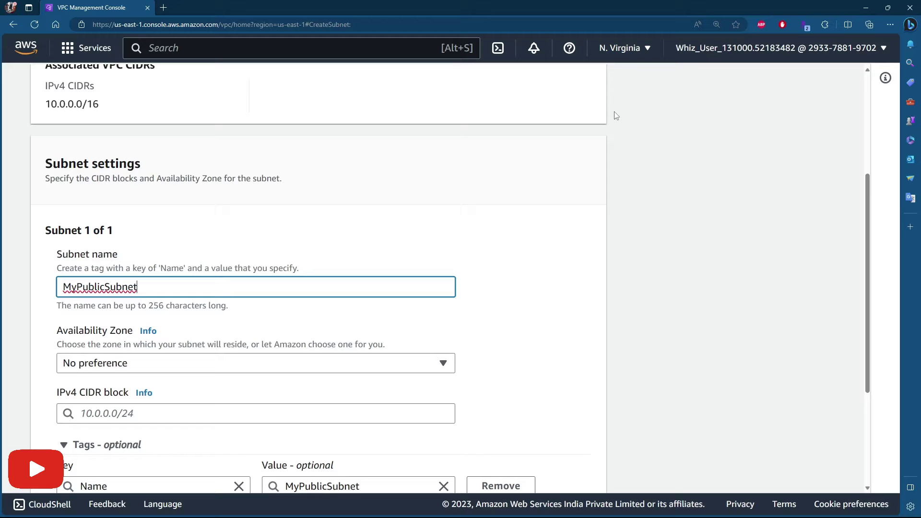
{"action": "left_click", "coordinate": [126, 368]}
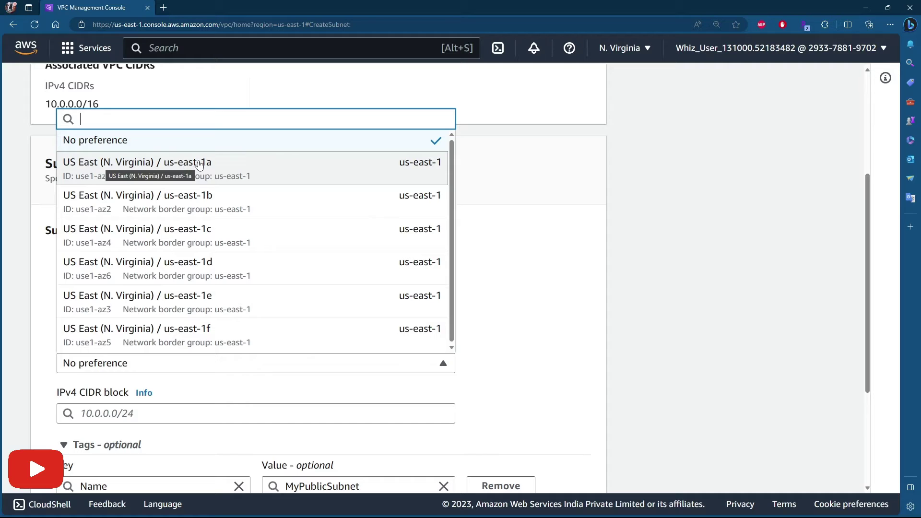
{"action": "left_click", "coordinate": [623, 48]}
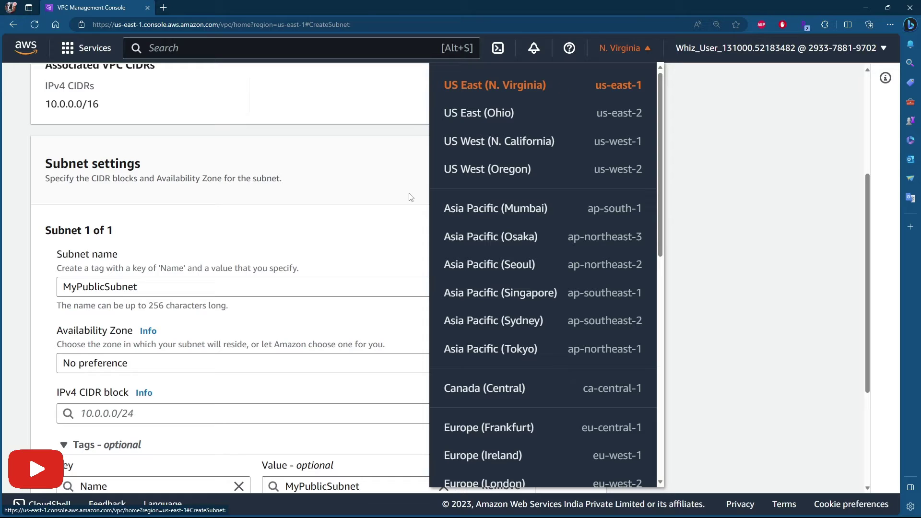
{"action": "left_click", "coordinate": [98, 364]}
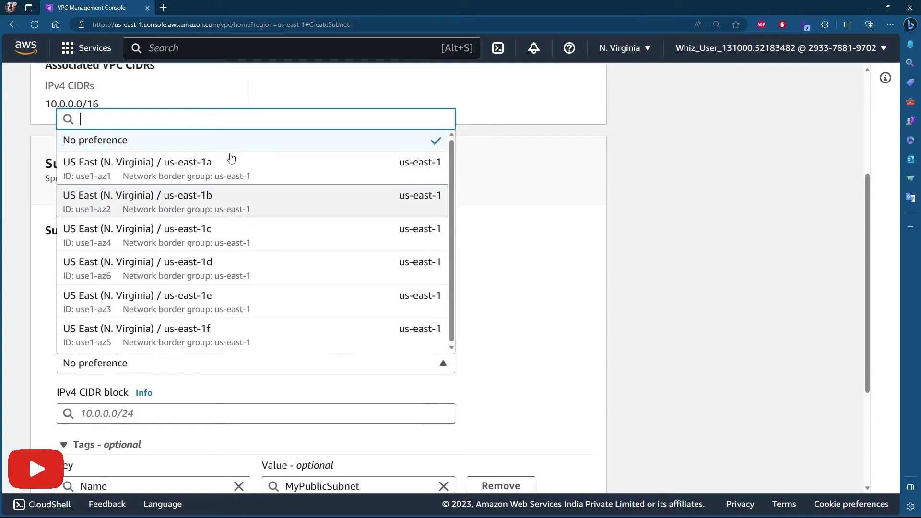
{"action": "left_click", "coordinate": [198, 163]}
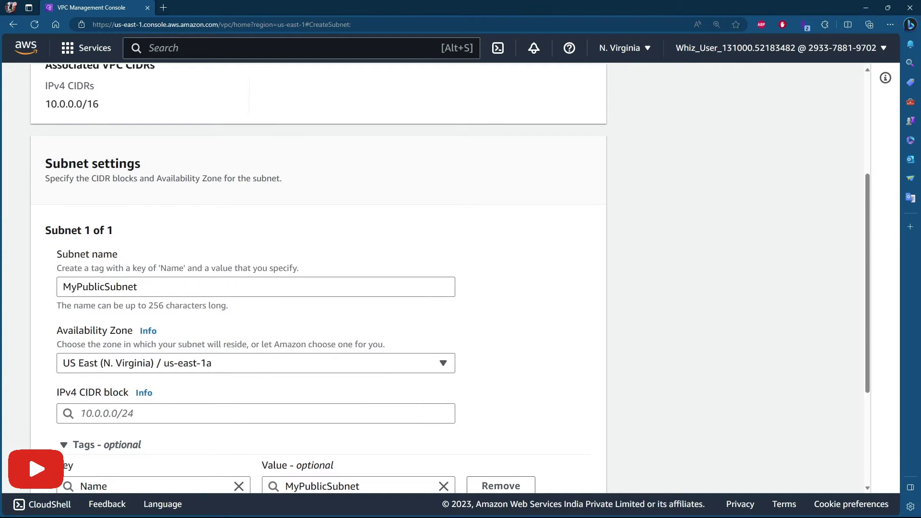
- Set MyPublicSubnet's IPv4 CIDR block to 10.0.1.0/24 and create the subnet
{"action": "scroll", "coordinate": [130, 284], "scroll_direction": "down", "scroll_amount": 3}
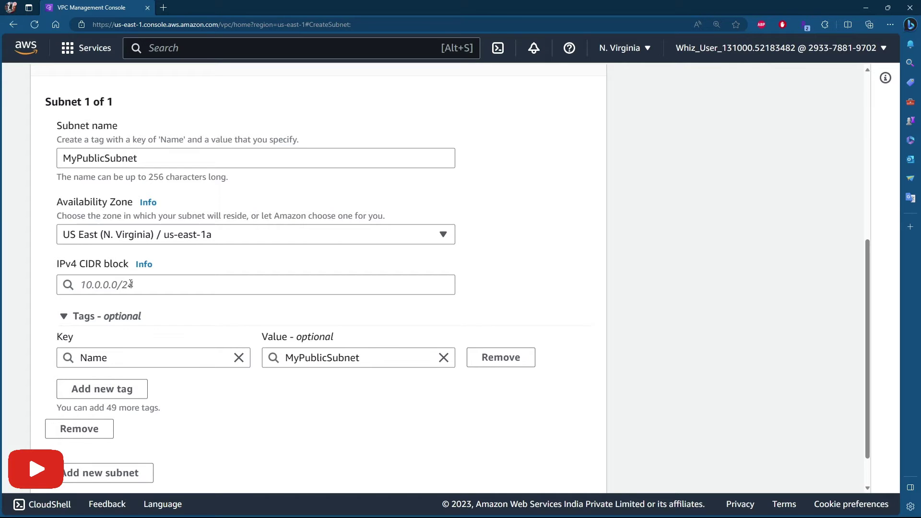
{"action": "left_click", "coordinate": [94, 286]}
{"action": "type", "text": "10.0"}
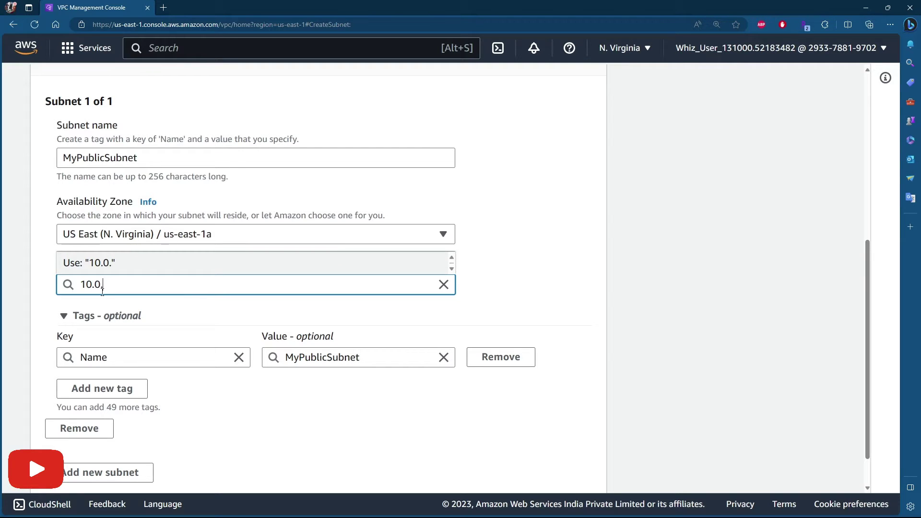
{"action": "type", "text": ".1.0/24"}
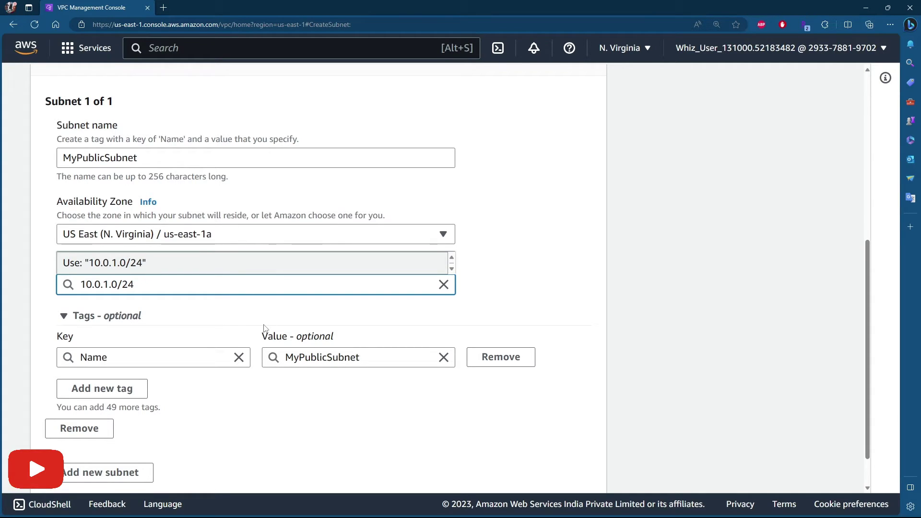
{"action": "double_click", "coordinate": [105, 285]}
{"action": "left_click", "coordinate": [105, 284]}
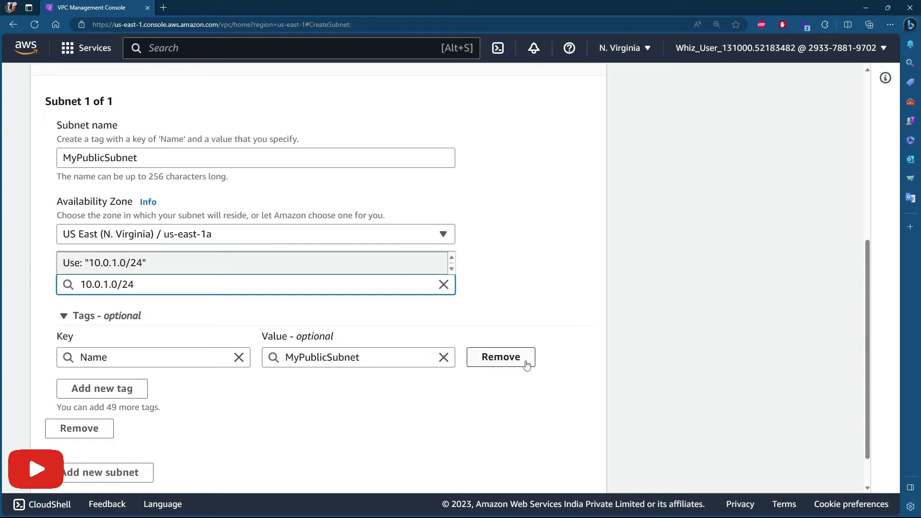
{"action": "scroll", "coordinate": [413, 413], "scroll_direction": "down", "scroll_amount": 1}
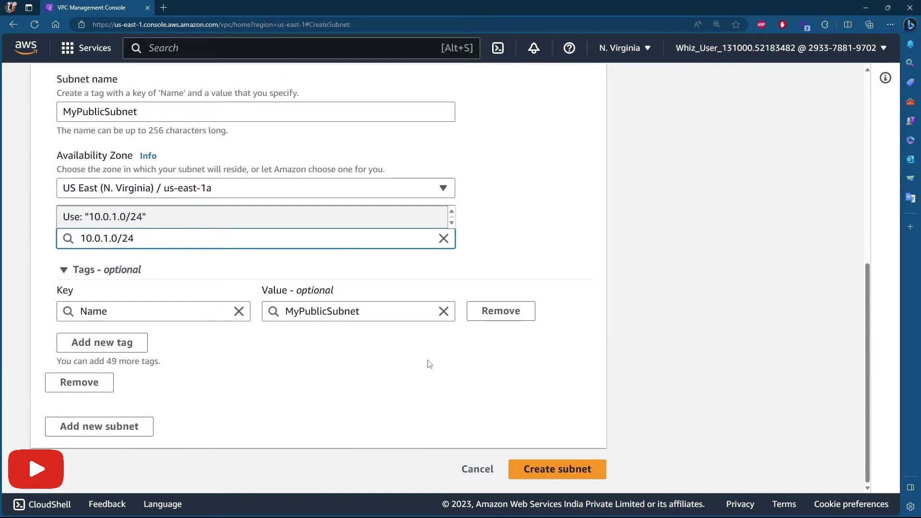
{"action": "left_click", "coordinate": [562, 470]}
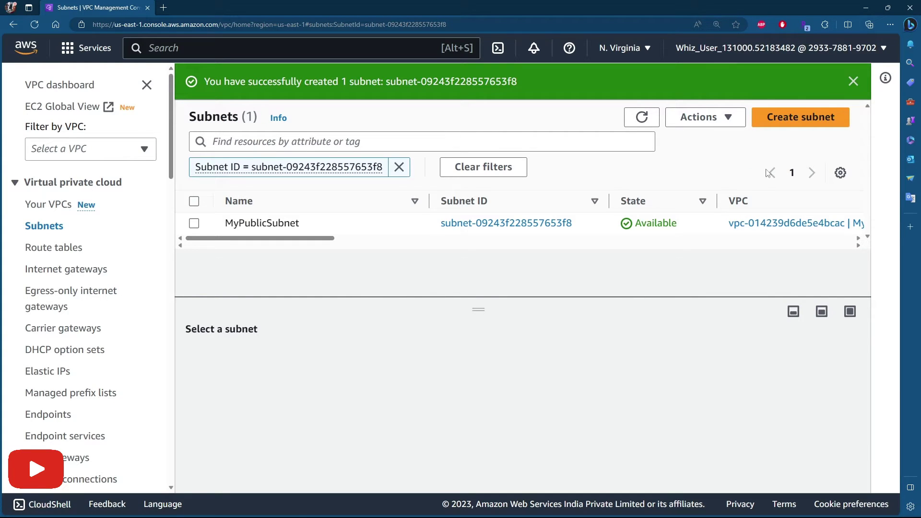
- Start creating another subnet and select MyVPC as its VPC
{"action": "left_click", "coordinate": [815, 117]}
{"action": "left_click", "coordinate": [134, 232]}
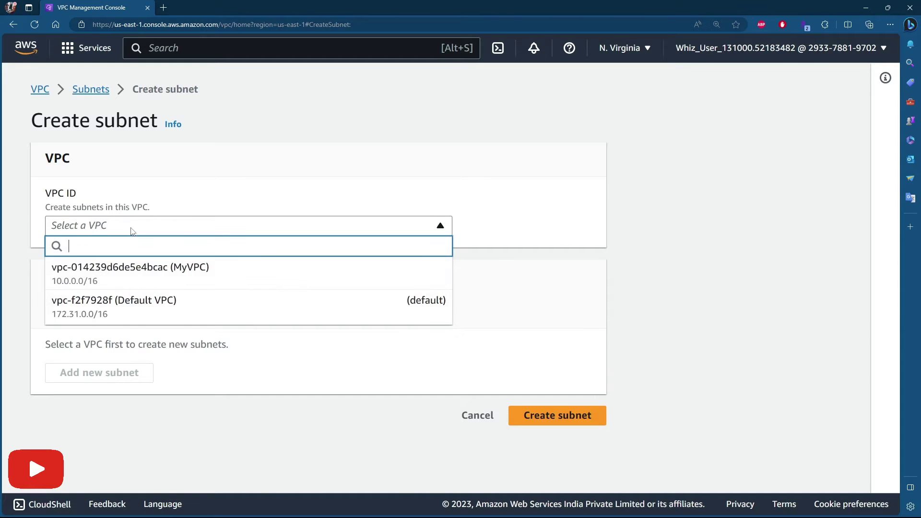
{"action": "left_click", "coordinate": [174, 282]}
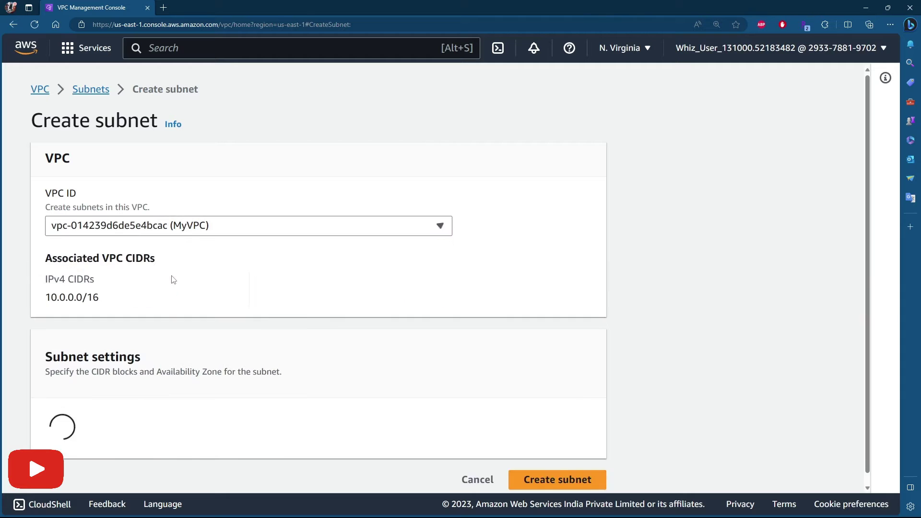
- Name the second subnet MyPrivateSubnet
{"action": "scroll", "coordinate": [320, 334], "scroll_direction": "down", "scroll_amount": 3}
{"action": "left_click", "coordinate": [120, 352]}
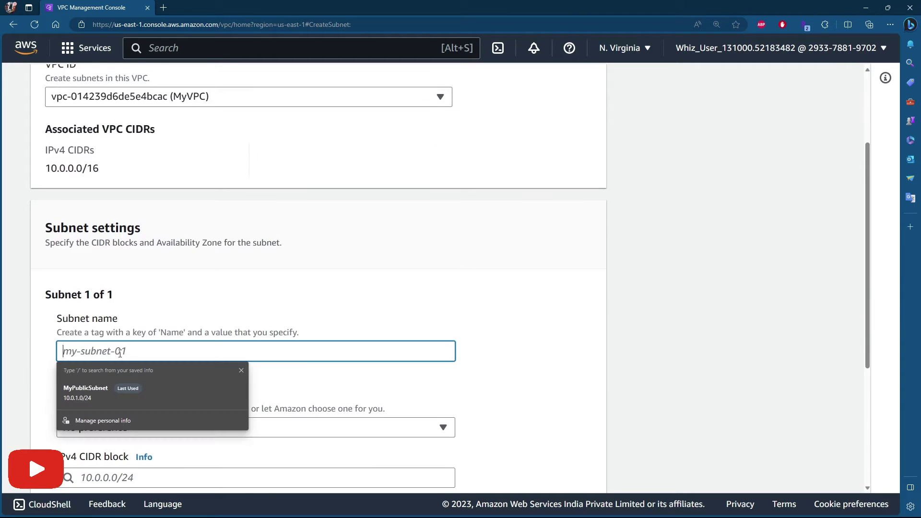
{"action": "key", "text": "Down"}
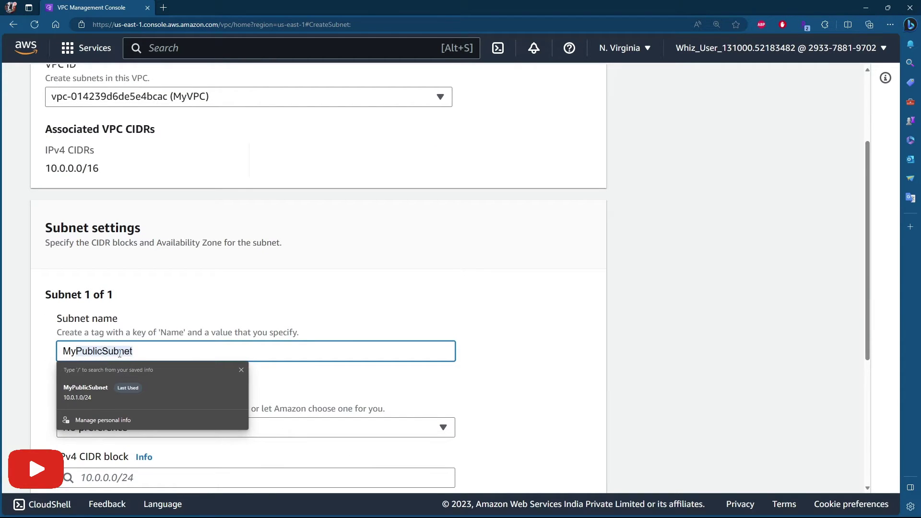
{"action": "key", "text": "Return"}
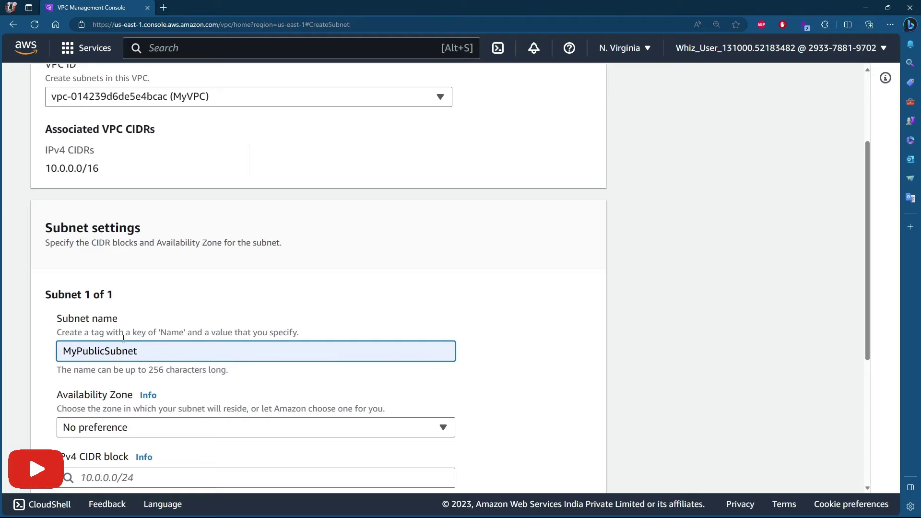
{"action": "left_click", "coordinate": [105, 348]}
{"action": "key", "text": "BackSpace"}
{"action": "key", "text": "BackSpace"}
{"action": "key", "text": "BackSpace"}
{"action": "key", "text": "BackSpace"}
{"action": "key", "text": "BackSpace"}
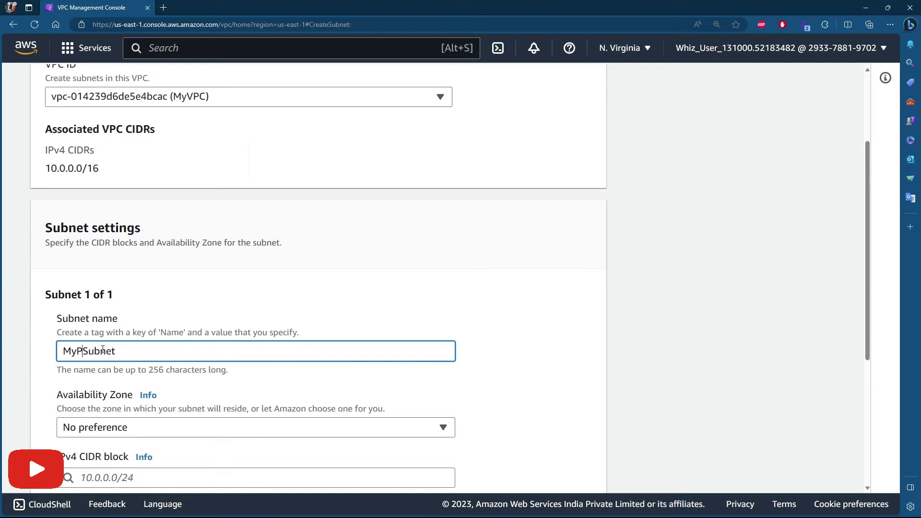
{"action": "type", "text": "rivate"}
- Set MyPrivateSubnet's Availability Zone to US East (N. Virginia) / us-east-1b
{"action": "scroll", "coordinate": [346, 291], "scroll_direction": "down", "scroll_amount": 1}
{"action": "left_click", "coordinate": [102, 365]}
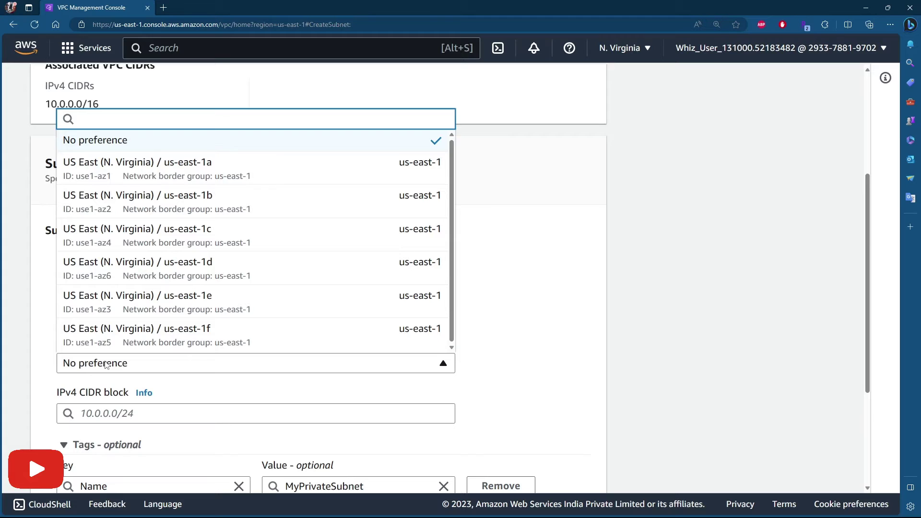
{"action": "left_click", "coordinate": [163, 198]}
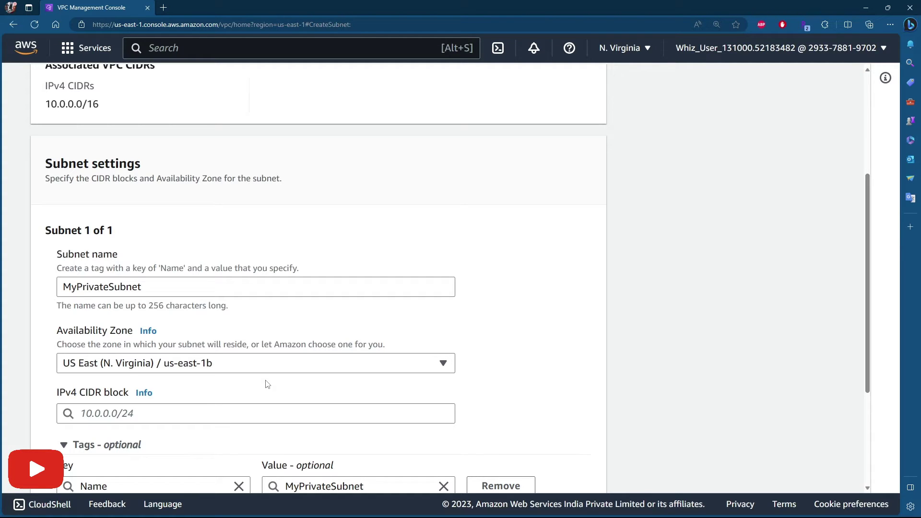
- Set MyPrivateSubnet's IPv4 CIDR block to 10.0.2.0/24 and create the subnet
{"action": "left_click", "coordinate": [174, 415]}
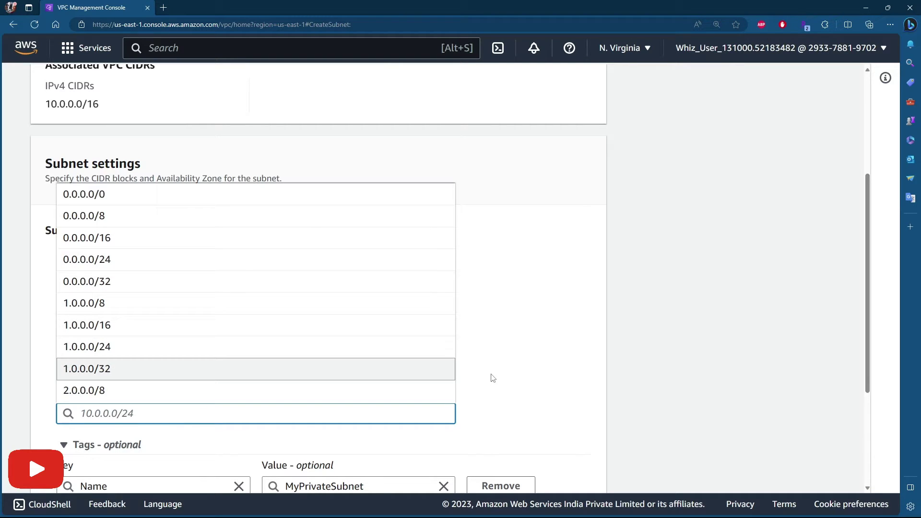
{"action": "left_click", "coordinate": [474, 394]}
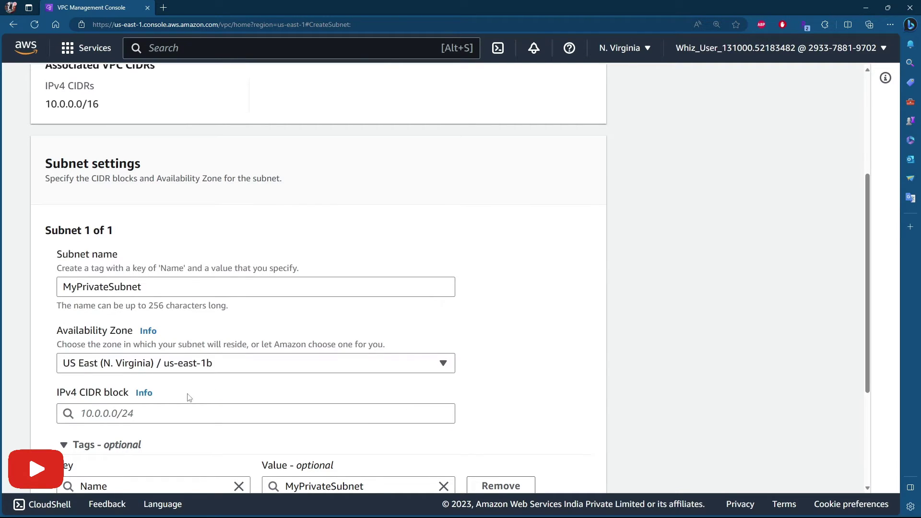
{"action": "left_click", "coordinate": [171, 417]}
{"action": "type", "text": "10.0.2.0/"}
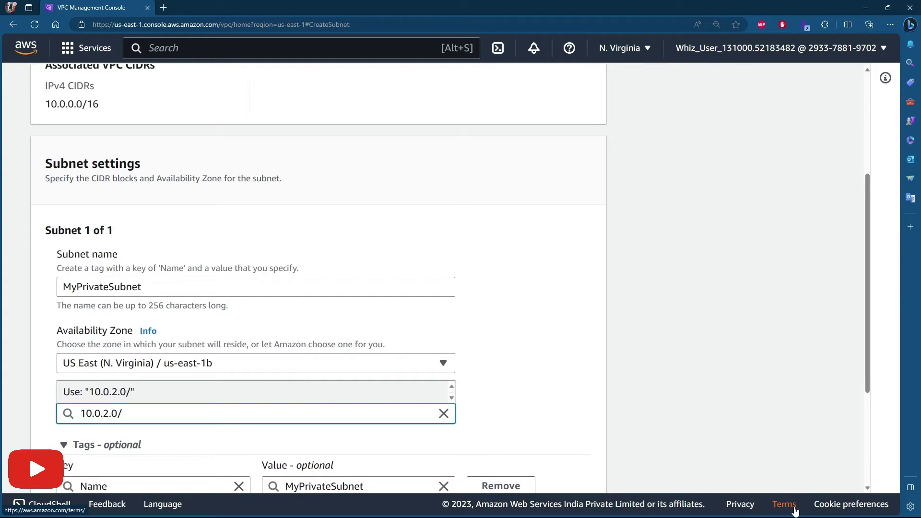
{"action": "type", "text": "24"}
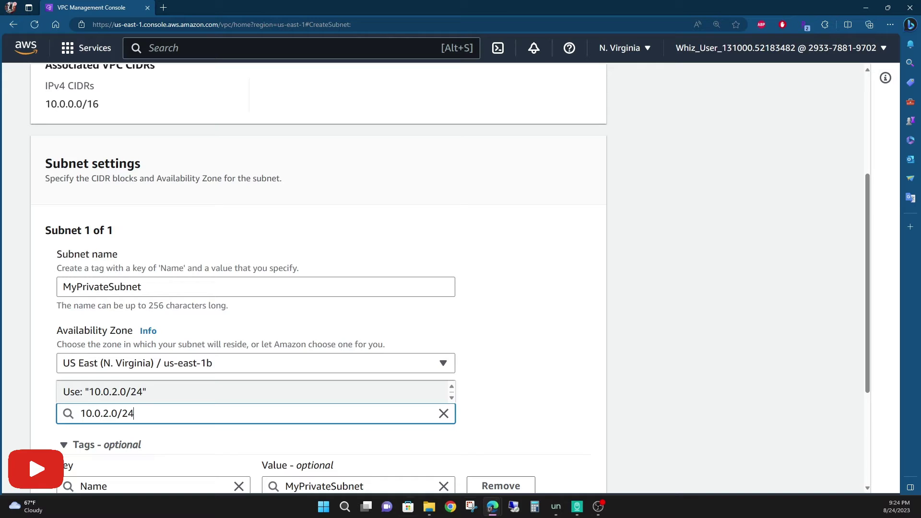
{"action": "double_click", "coordinate": [107, 412]}
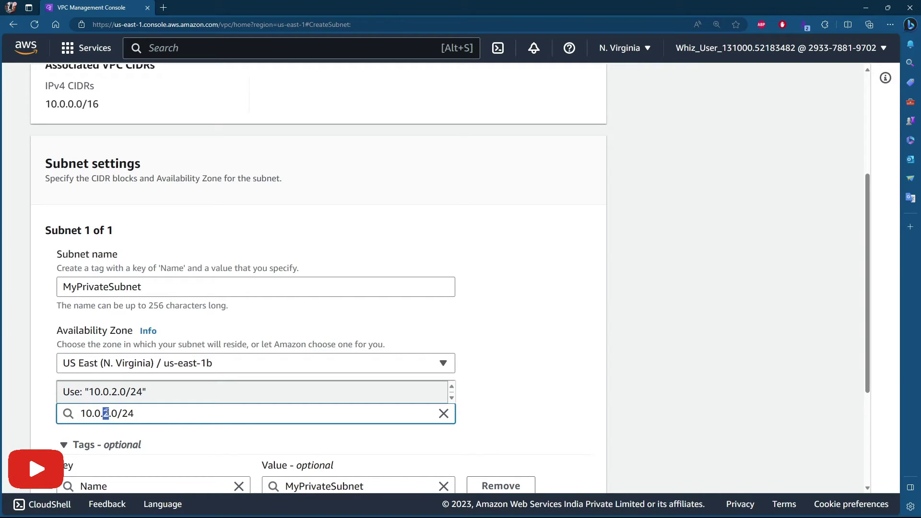
{"action": "left_click", "coordinate": [107, 413]}
{"action": "left_click", "coordinate": [557, 350]}
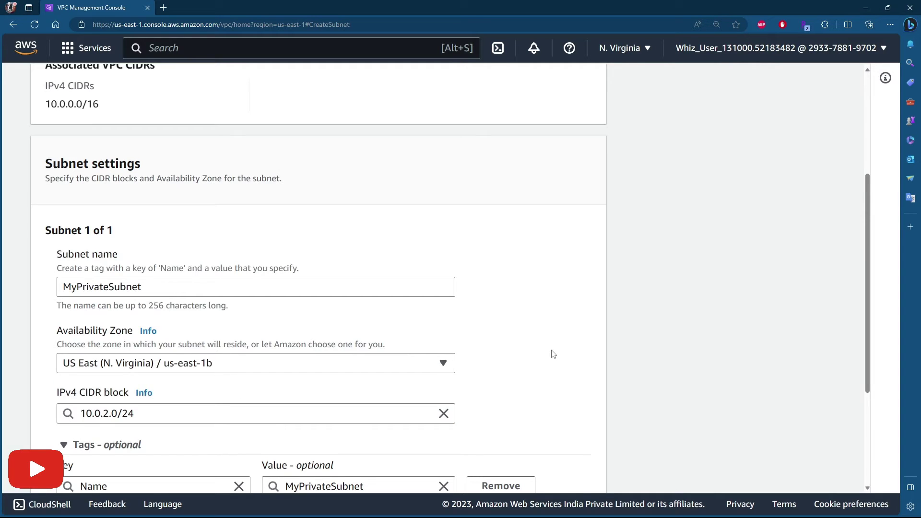
{"action": "scroll", "coordinate": [553, 353], "scroll_direction": "down", "scroll_amount": 3}
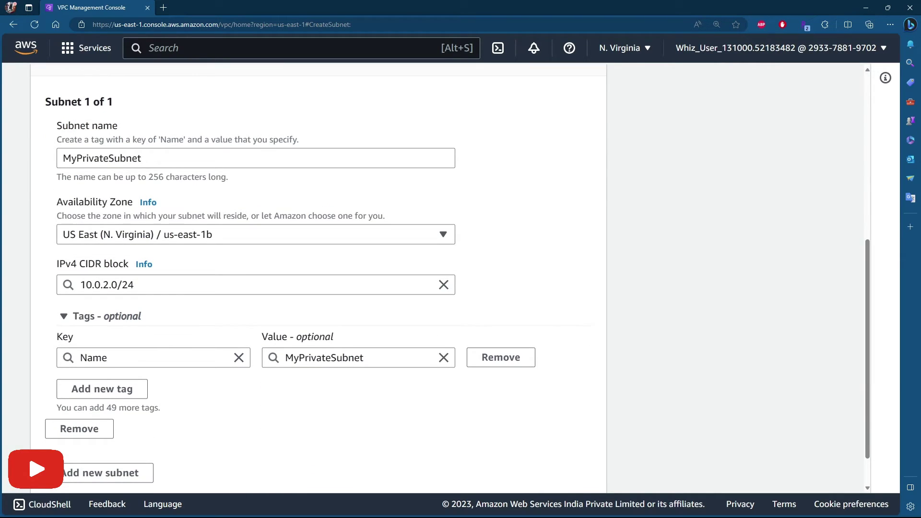
{"action": "scroll", "coordinate": [608, 422], "scroll_direction": "down", "scroll_amount": 1}
{"action": "left_click", "coordinate": [561, 468]}
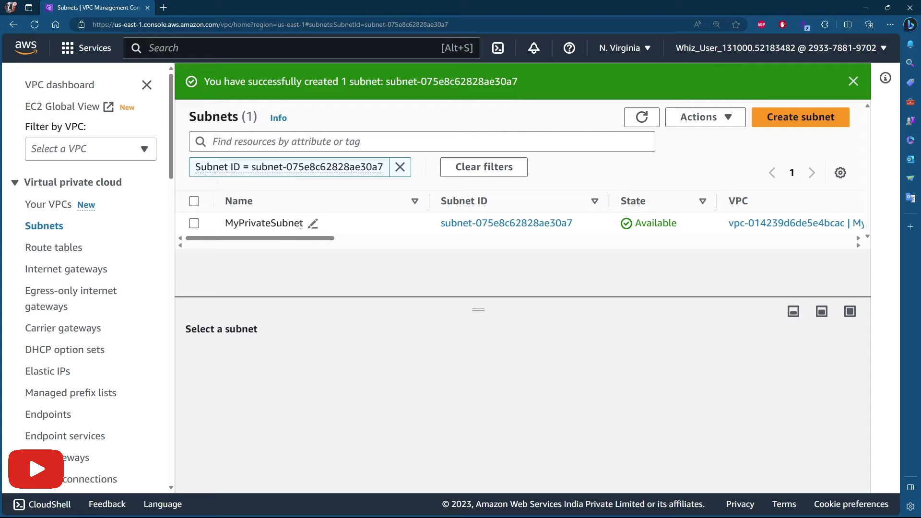
- Refresh the subnets list and review the entry for the new private subnet
{"action": "left_click", "coordinate": [44, 227]}
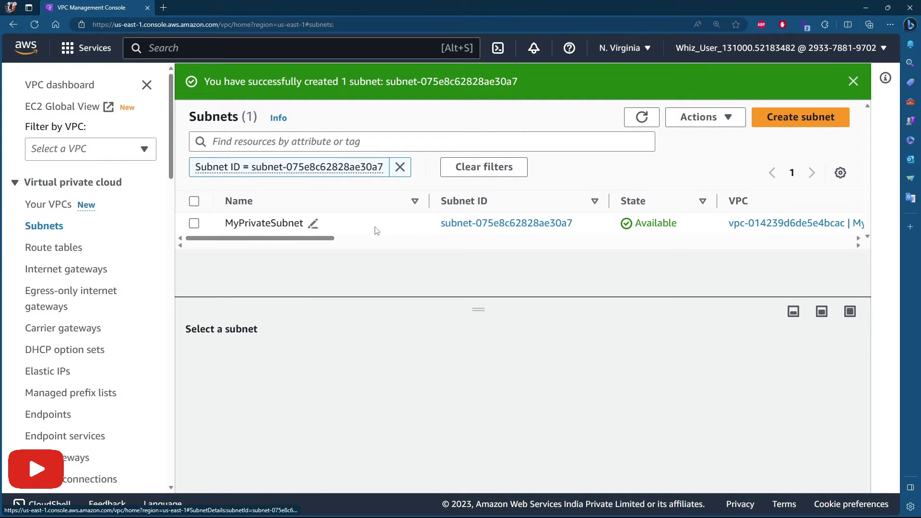
{"action": "mouse_move", "coordinate": [330, 238]}
{"action": "left_mouse_down"}
{"action": "mouse_move", "coordinate": [430, 238]}
{"action": "mouse_move", "coordinate": [320, 252]}
{"action": "left_mouse_up"}
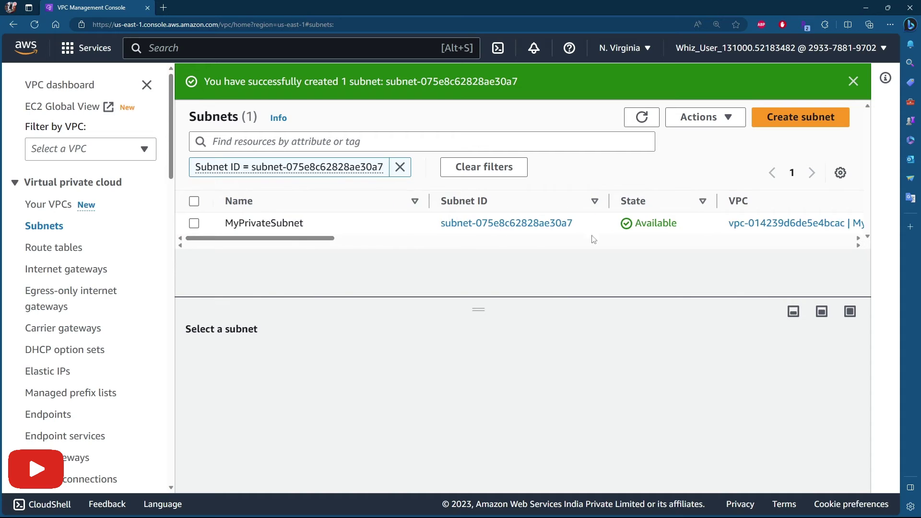
{"action": "left_click", "coordinate": [642, 118]}
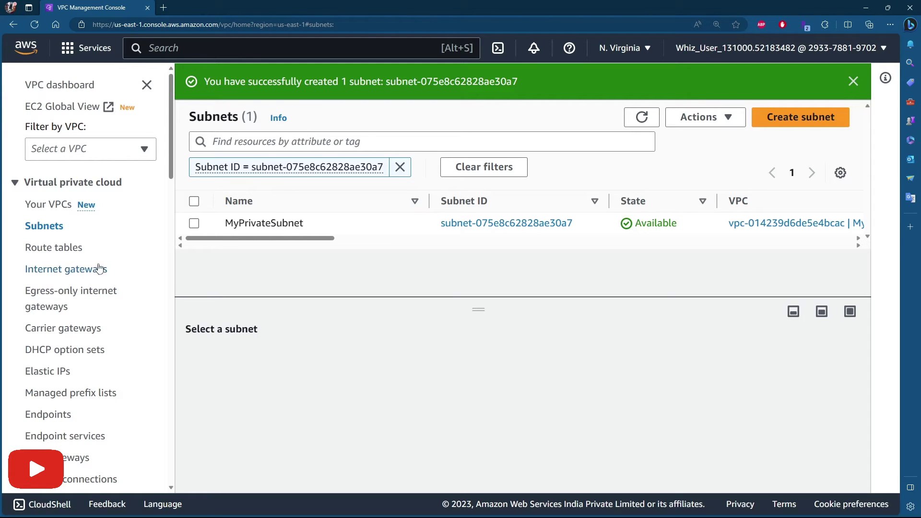
- Start creating an internet gateway and give it the name tag MyInternetGateway
{"action": "left_click", "coordinate": [61, 270]}
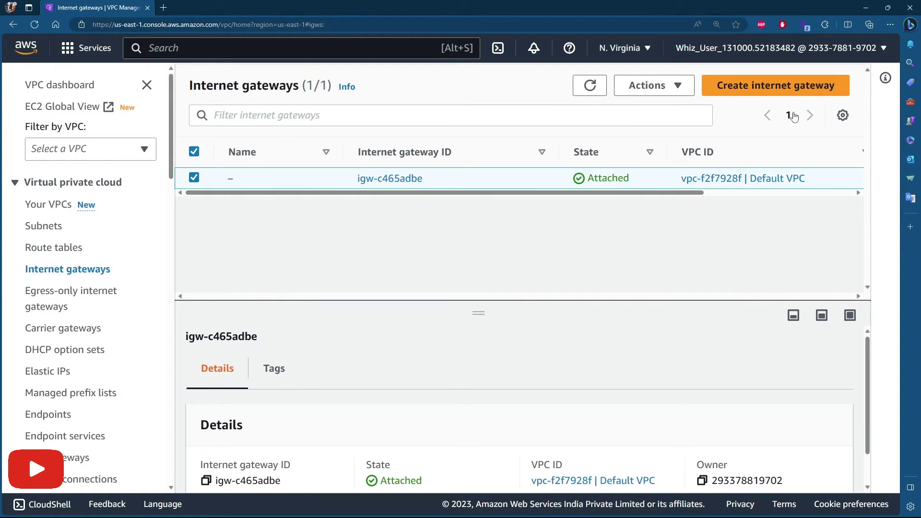
{"action": "left_click", "coordinate": [781, 98]}
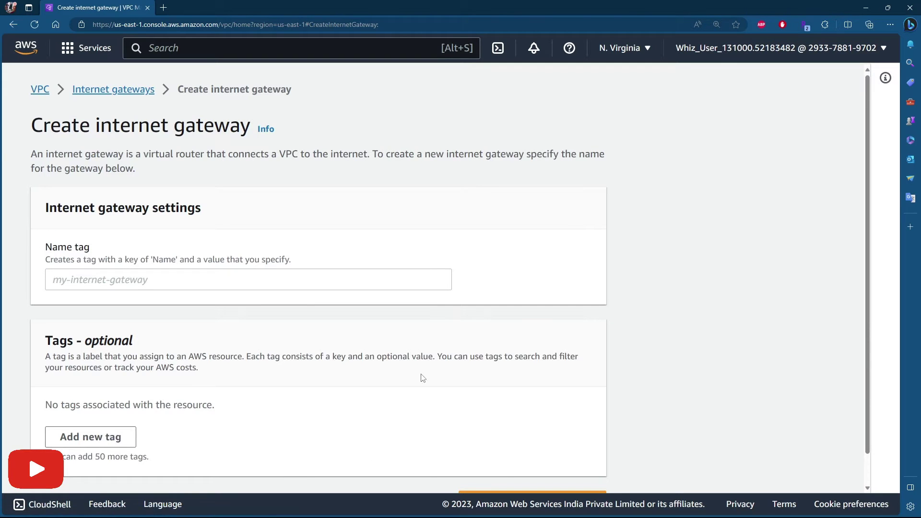
{"action": "left_click", "coordinate": [154, 284]}
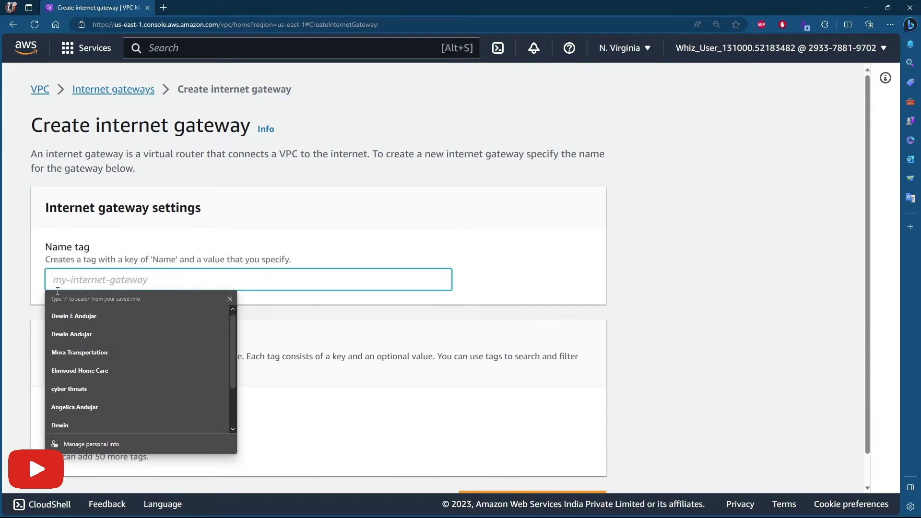
{"action": "type", "text": "my"}
{"action": "key", "text": "BackSpace"}
{"action": "type", "text": "My"}
{"action": "key", "text": "BackSpace"}
{"action": "key", "text": "BackSpace"}
{"action": "key", "text": "BackSpace"}
{"action": "type", "text": "M"}
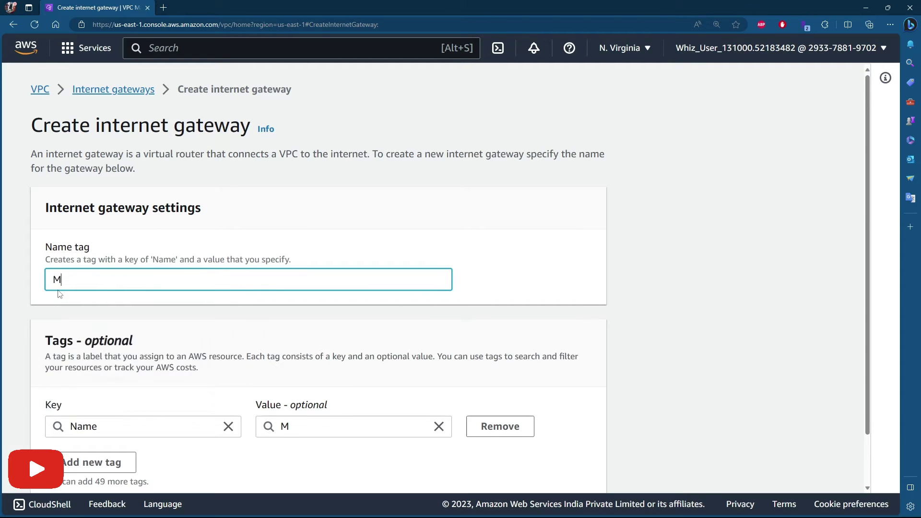
{"action": "type", "text": "yInternetGatewat"}
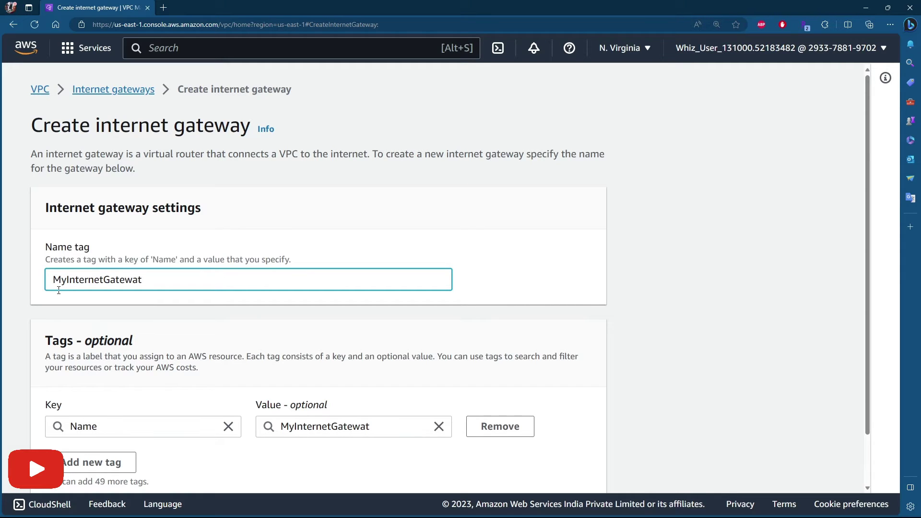
{"action": "key", "text": "BackSpace"}
{"action": "type", "text": "y"}
{"action": "double_click", "coordinate": [159, 270]}
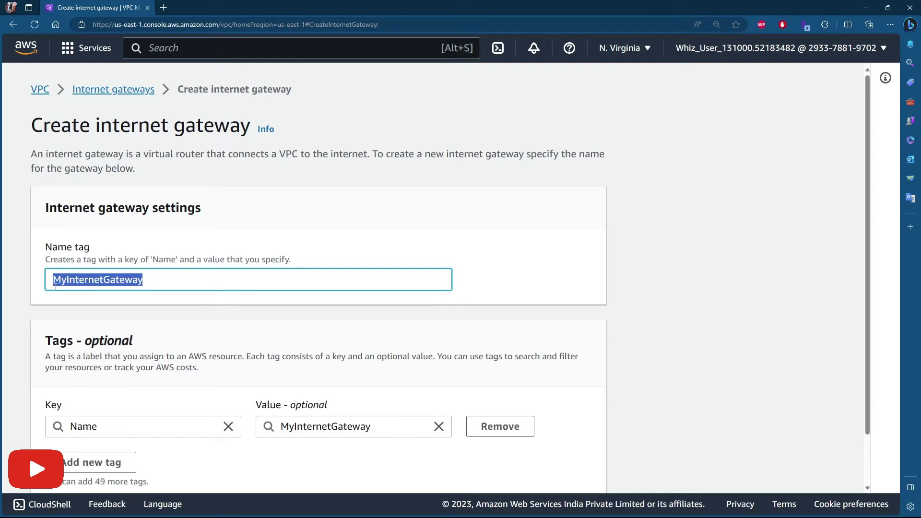
- Create the MyInternetGateway internet gateway and check its Name tag on the details page
{"action": "scroll", "coordinate": [408, 271], "scroll_direction": "down", "scroll_amount": 1}
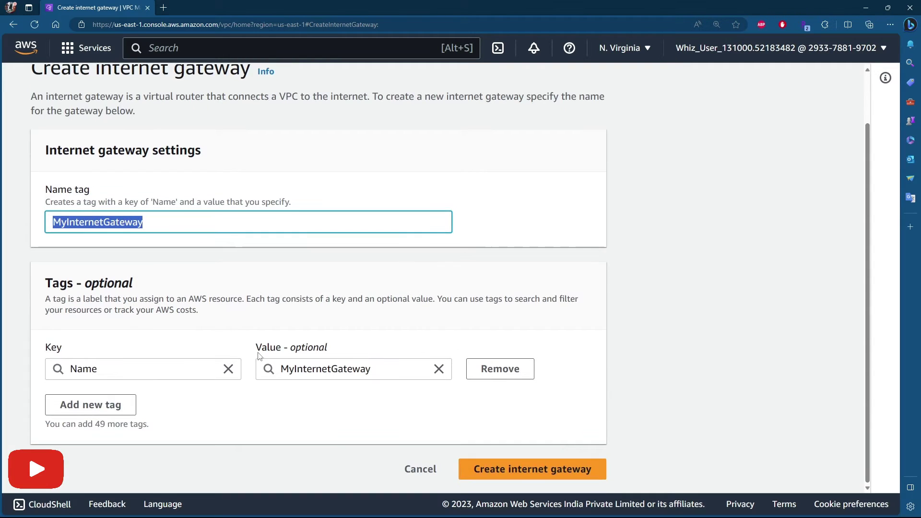
{"action": "left_click", "coordinate": [551, 472]}
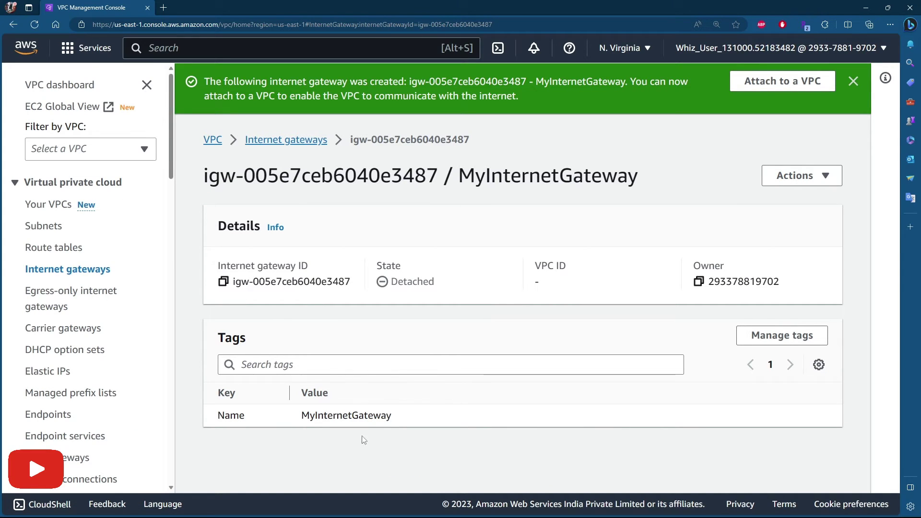
{"action": "left_click_drag", "start_coordinate": [398, 419], "coordinate": [280, 383]}
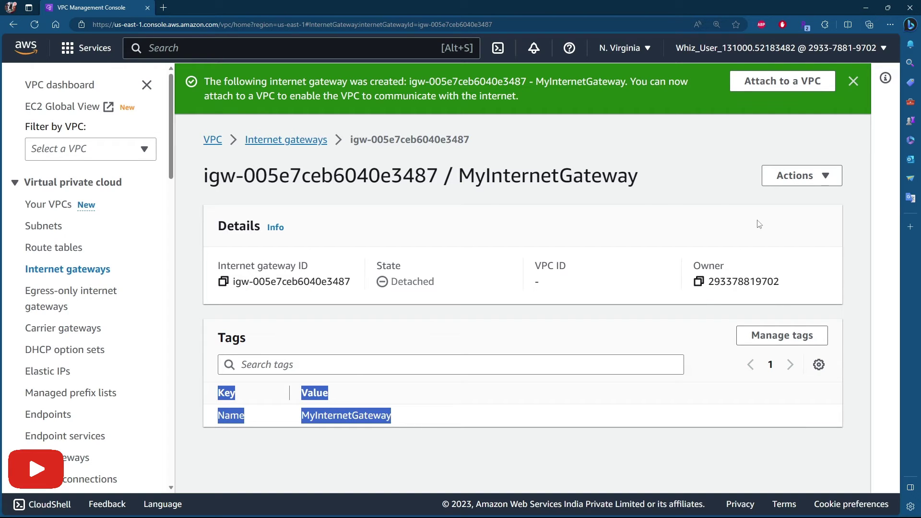
{"action": "left_click", "coordinate": [719, 176]}
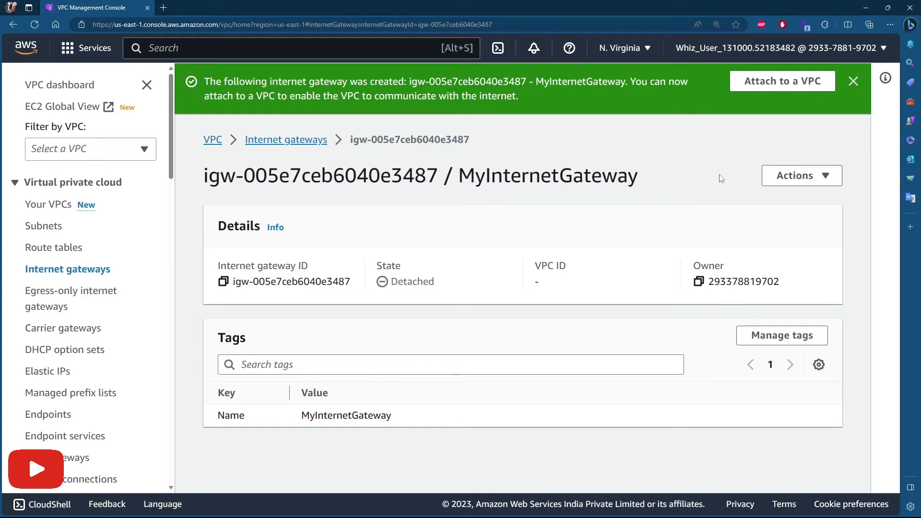
- Attach the MyInternetGateway internet gateway to MyVPC
{"action": "left_click", "coordinate": [826, 178]}
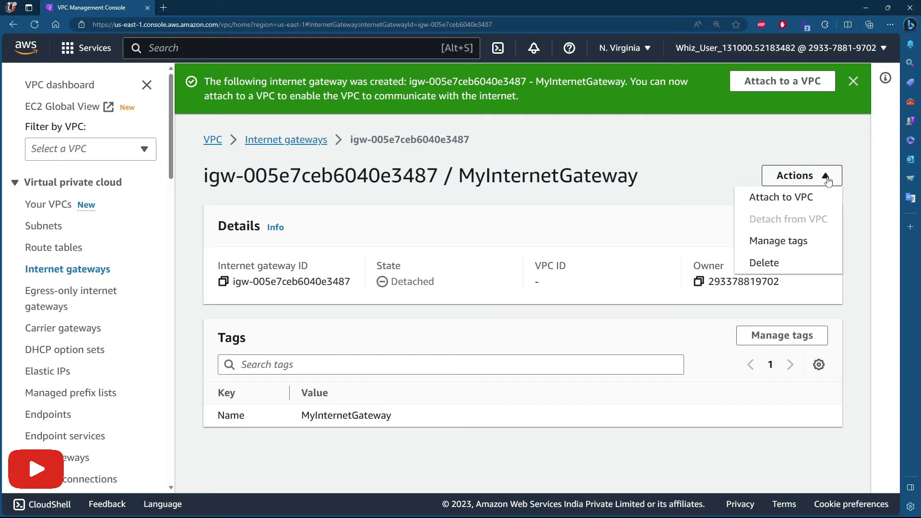
{"action": "left_click", "coordinate": [792, 202]}
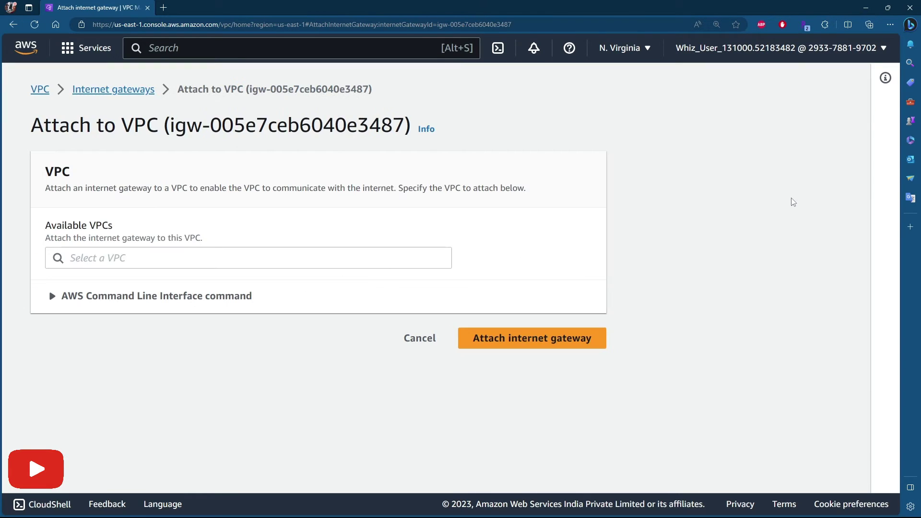
{"action": "left_click", "coordinate": [170, 267]}
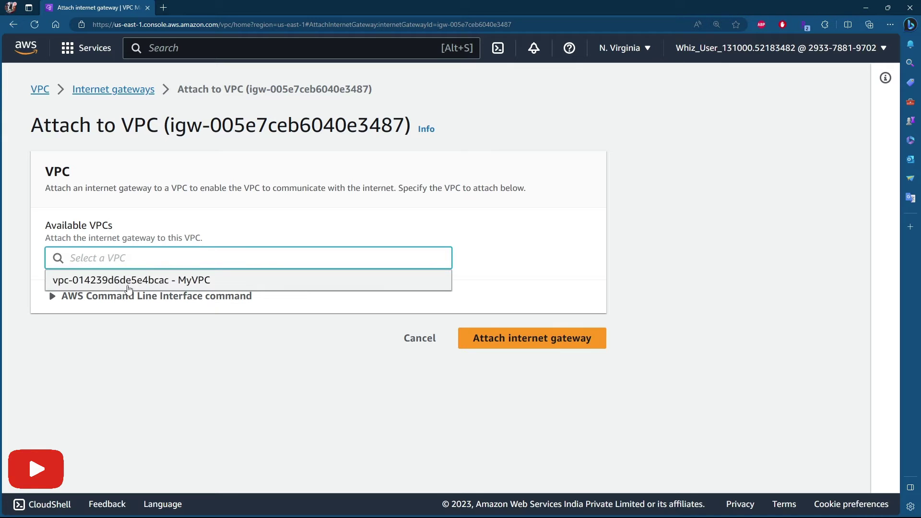
{"action": "left_click", "coordinate": [166, 281]}
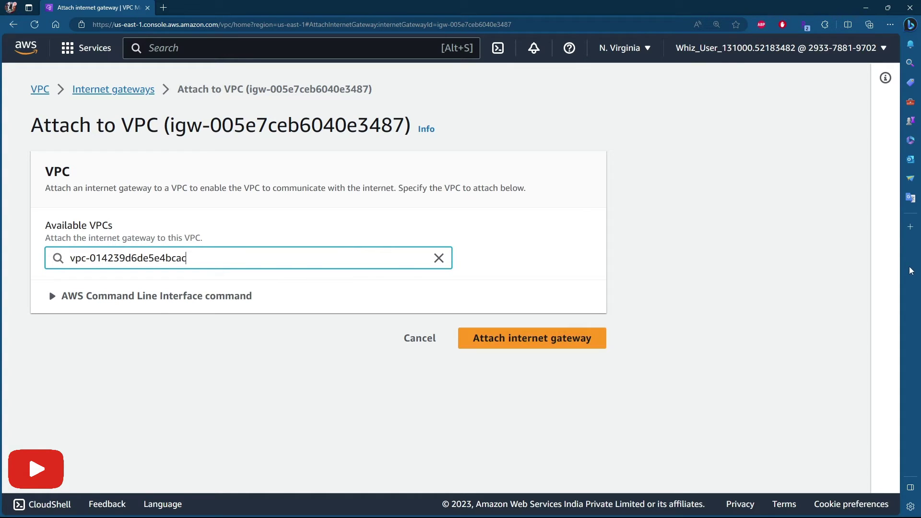
{"action": "left_click", "coordinate": [542, 346]}
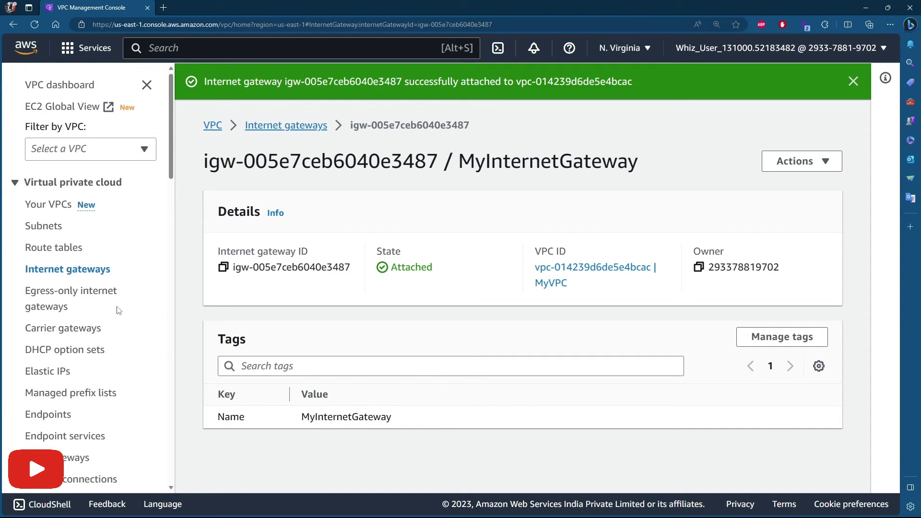
- Create a route table named PublicRouteTable in MyVPC
{"action": "left_click", "coordinate": [52, 249]}
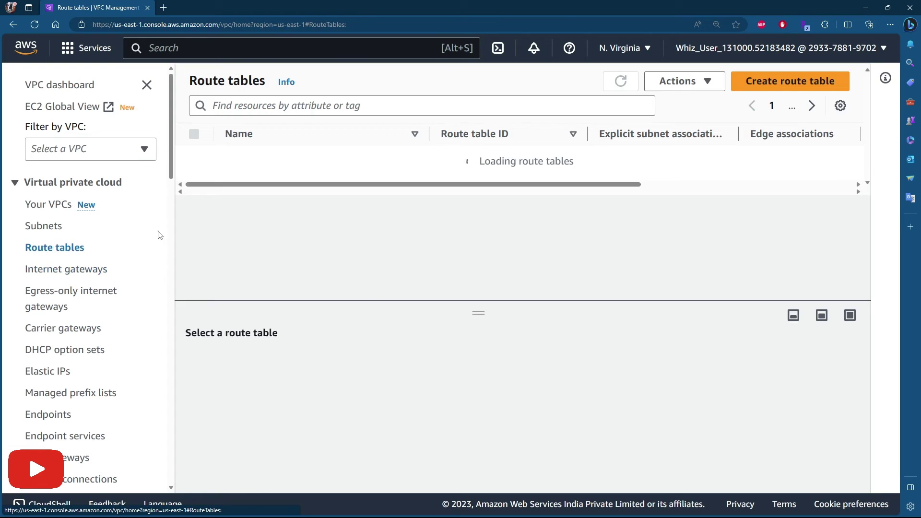
{"action": "left_click", "coordinate": [805, 83]}
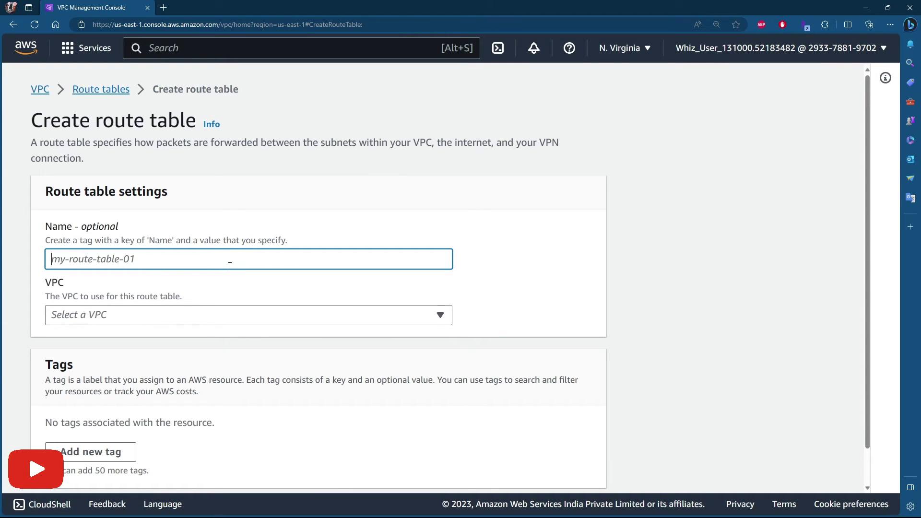
{"action": "type", "text": "PublicRout e"}
{"action": "key", "text": "BackSpace"}
{"action": "key", "text": "BackSpace"}
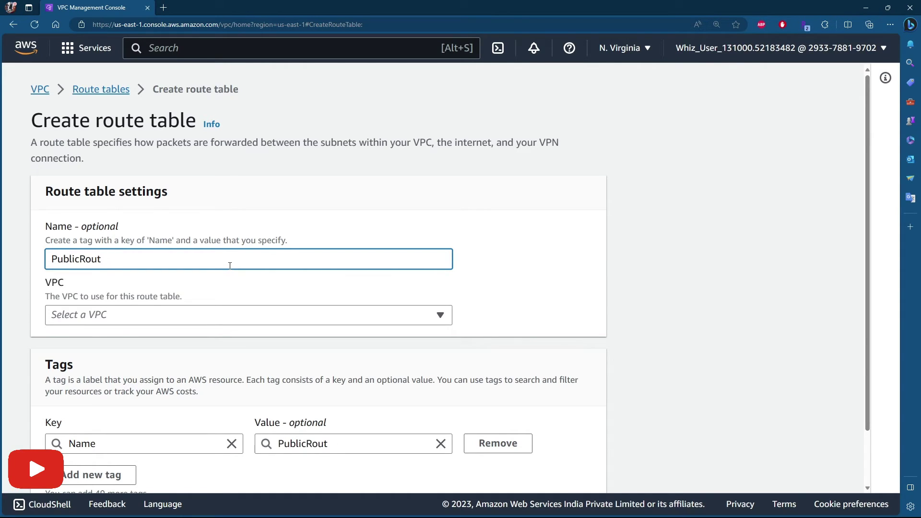
{"action": "type", "text": "eTable"}
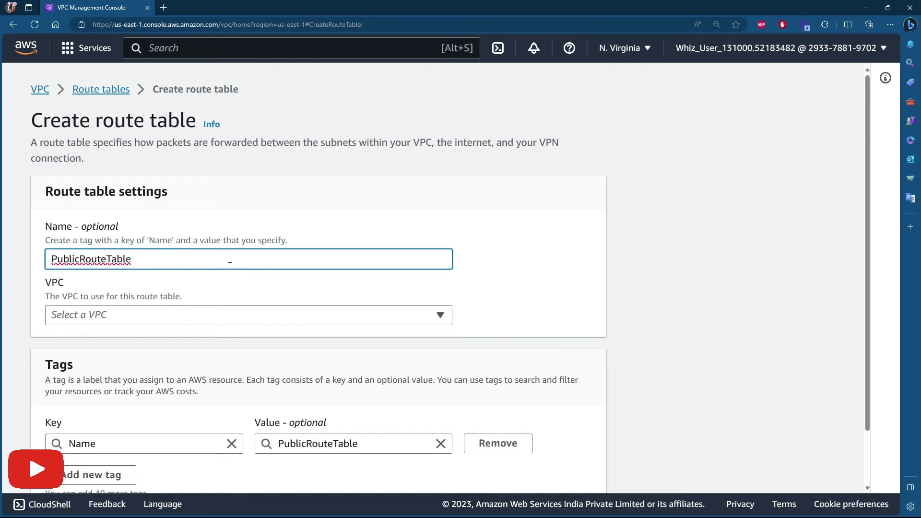
{"action": "left_click", "coordinate": [155, 314]}
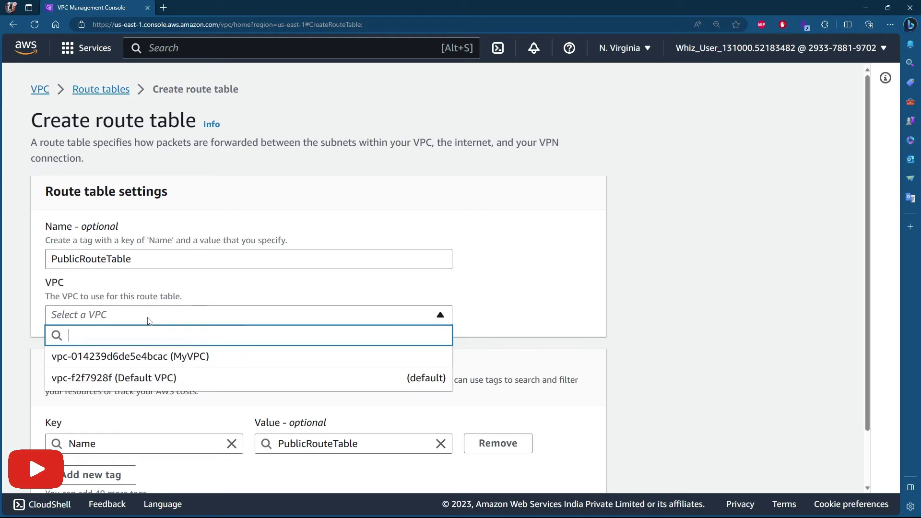
{"action": "left_click", "coordinate": [173, 355]}
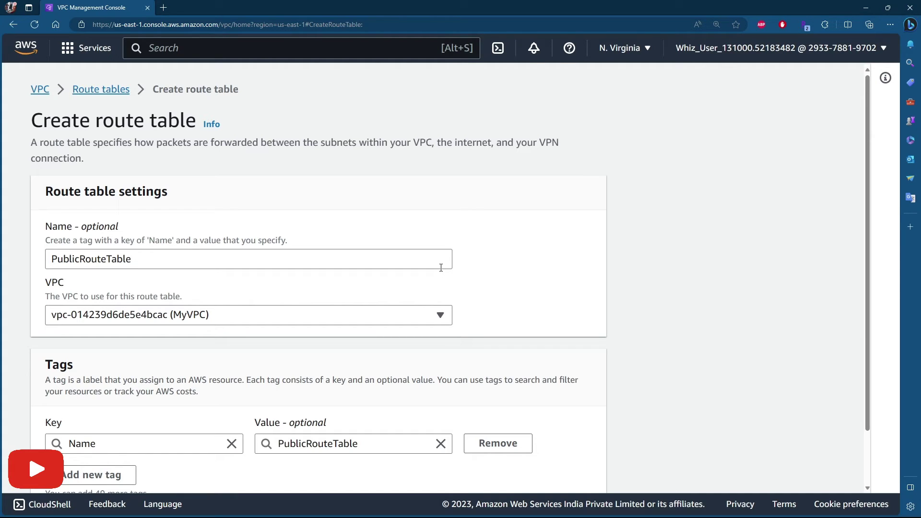
{"action": "scroll", "coordinate": [638, 312], "scroll_direction": "down", "scroll_amount": 2}
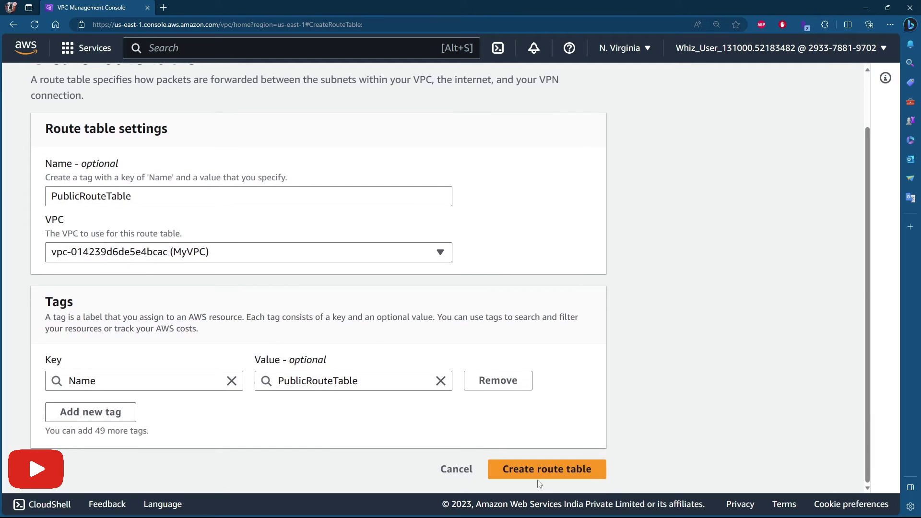
{"action": "left_click", "coordinate": [539, 479]}
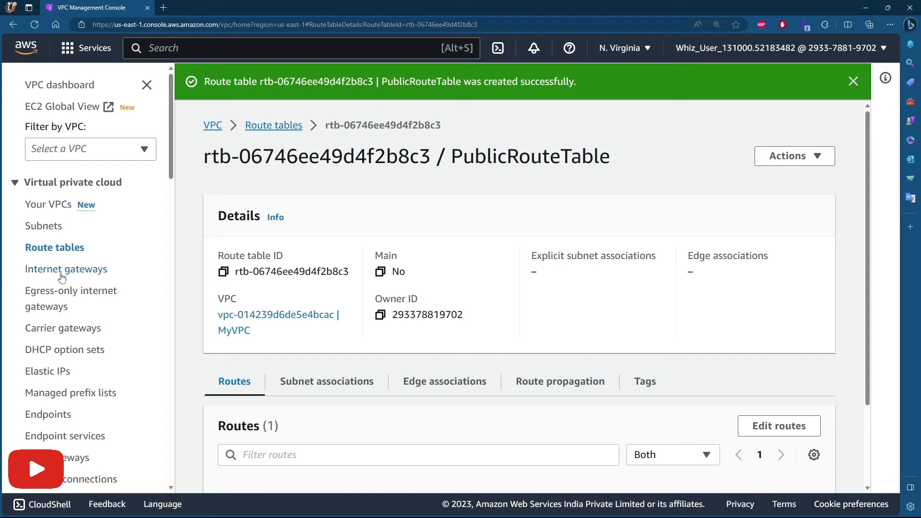
- Create another route table named PrivateRouteTable in MyVPC
{"action": "left_click", "coordinate": [47, 251]}
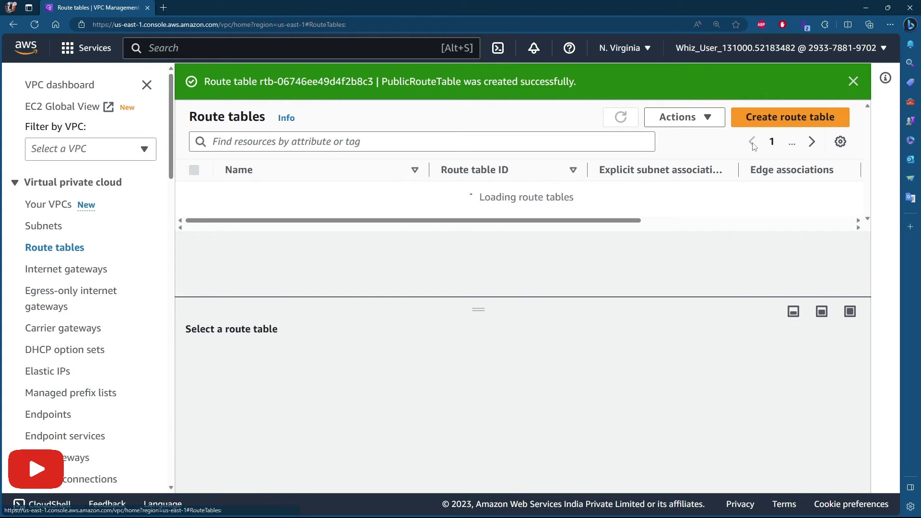
{"action": "left_click", "coordinate": [793, 119]}
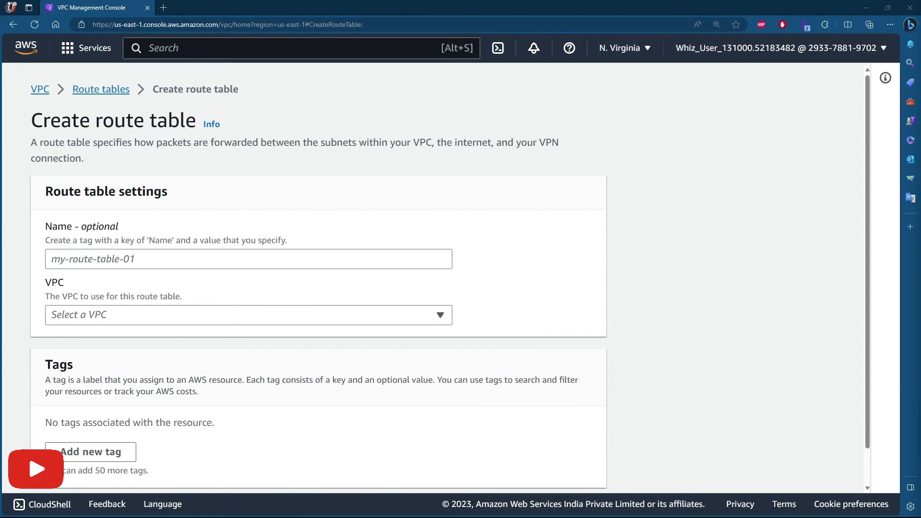
{"action": "left_click", "coordinate": [156, 263]}
{"action": "type", "text": "PrivateRouteTable"}
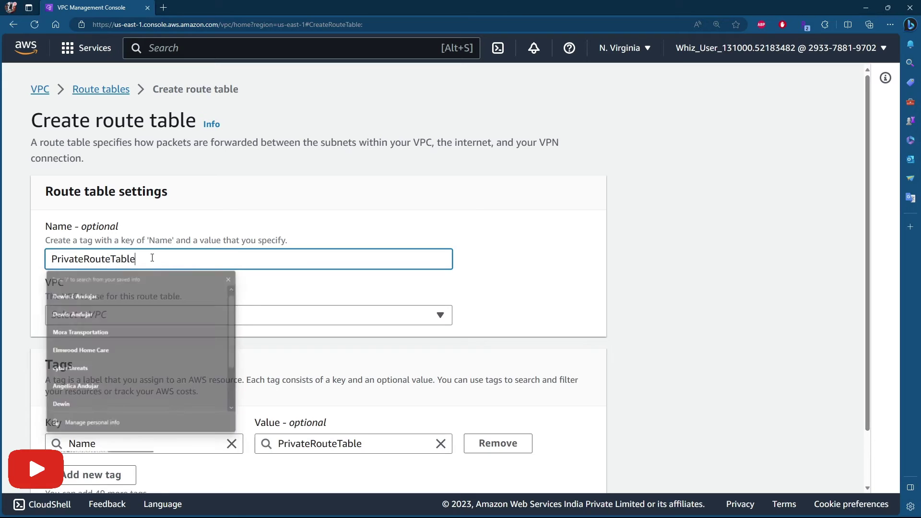
{"action": "left_click", "coordinate": [102, 316]}
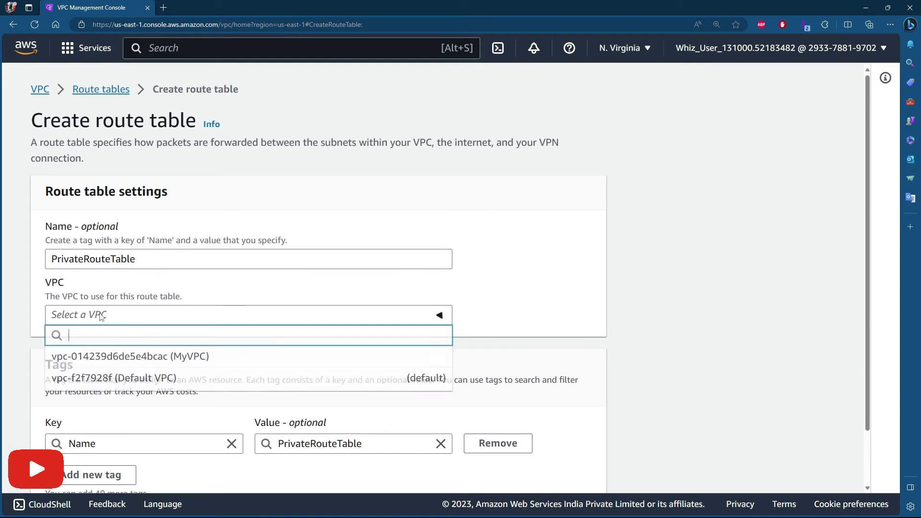
{"action": "left_click", "coordinate": [150, 359]}
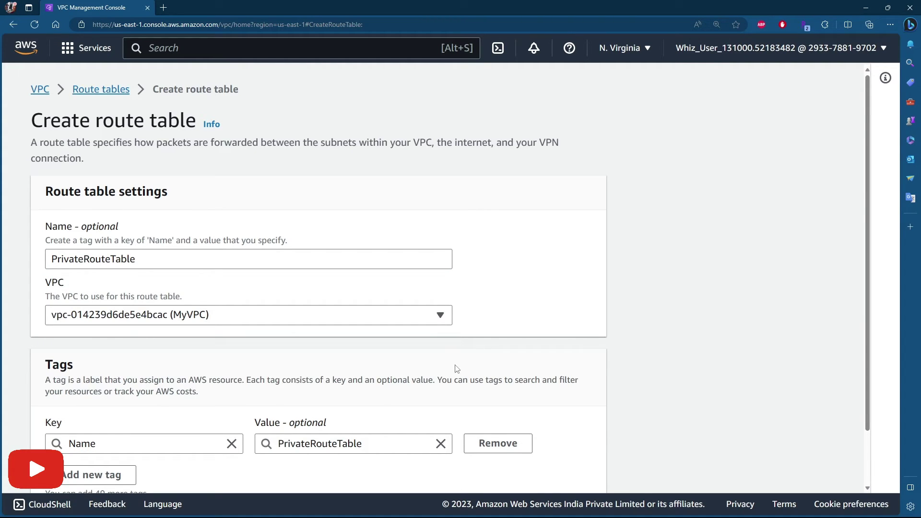
{"action": "scroll", "coordinate": [633, 304], "scroll_direction": "down", "scroll_amount": 3}
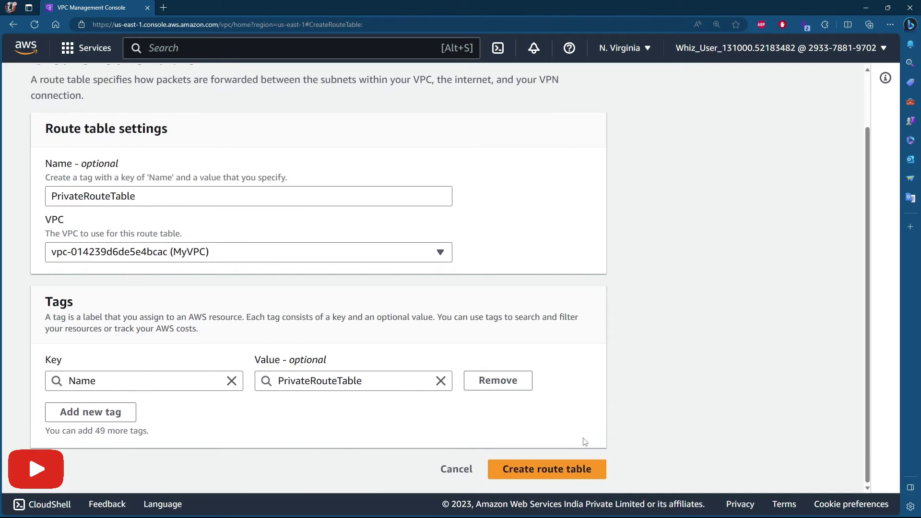
{"action": "left_click", "coordinate": [576, 469]}
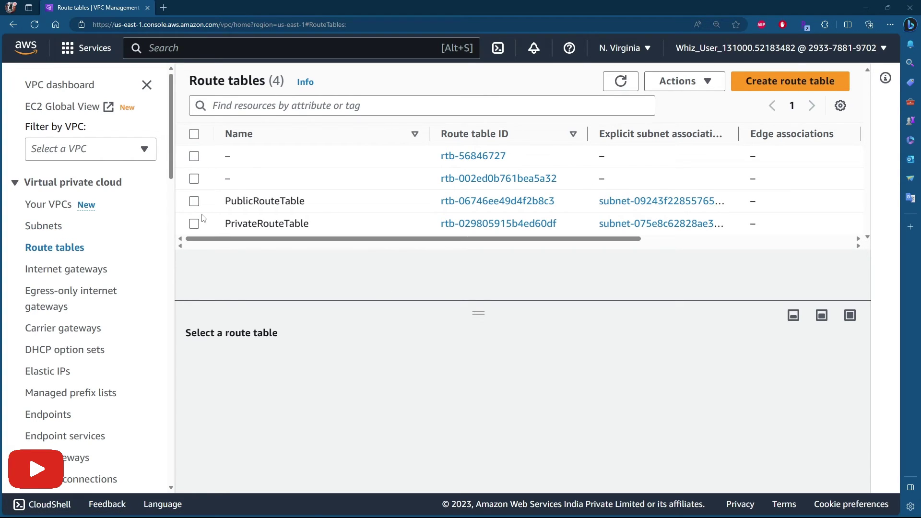
- Edit the routes of PublicRouteTable and add a route with destination 0.0.0.0/0
{"action": "left_click", "coordinate": [194, 202]}
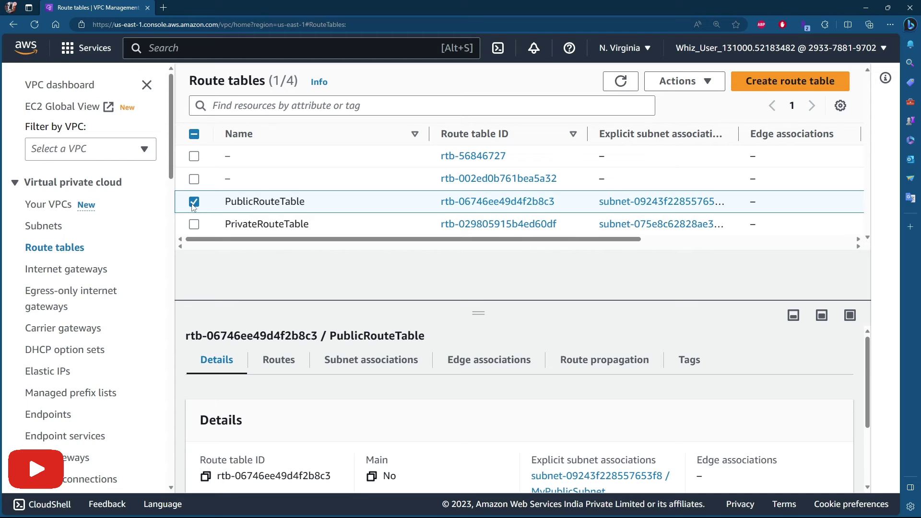
{"action": "scroll", "coordinate": [402, 358], "scroll_direction": "down", "scroll_amount": 1}
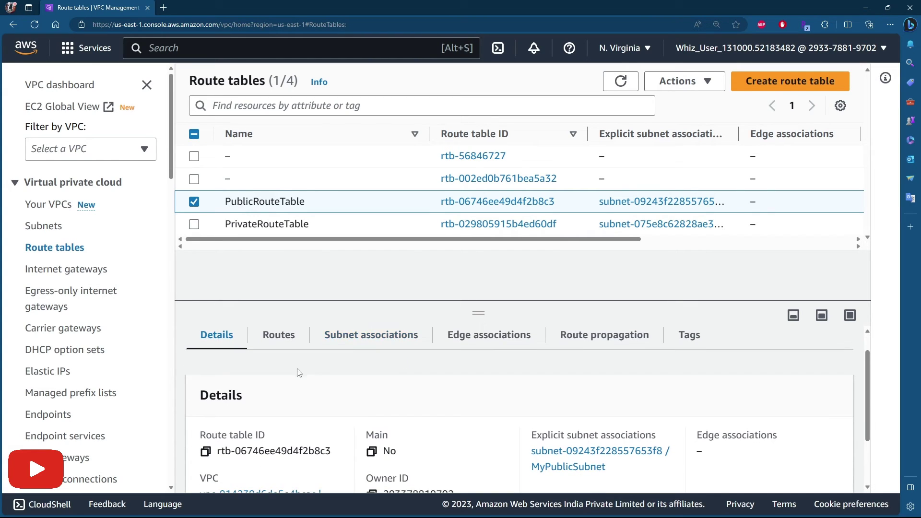
{"action": "left_click", "coordinate": [278, 335]}
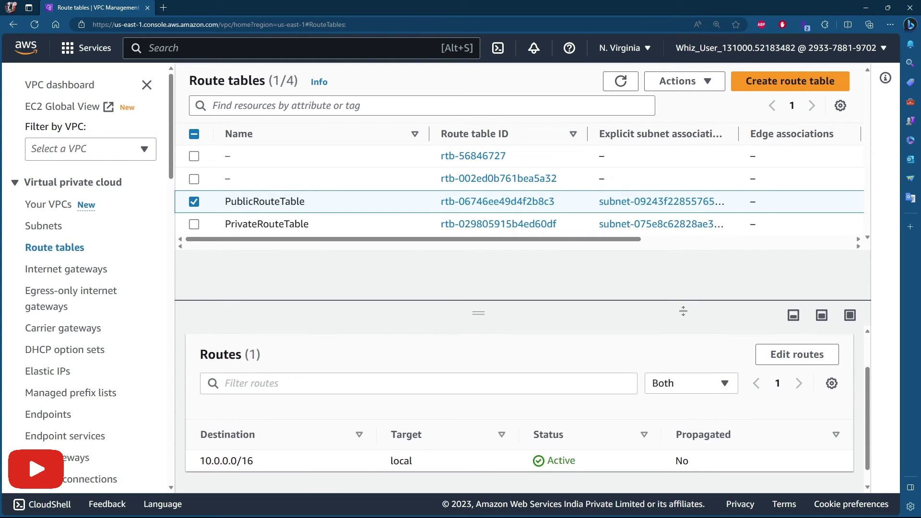
{"action": "left_click", "coordinate": [807, 359]}
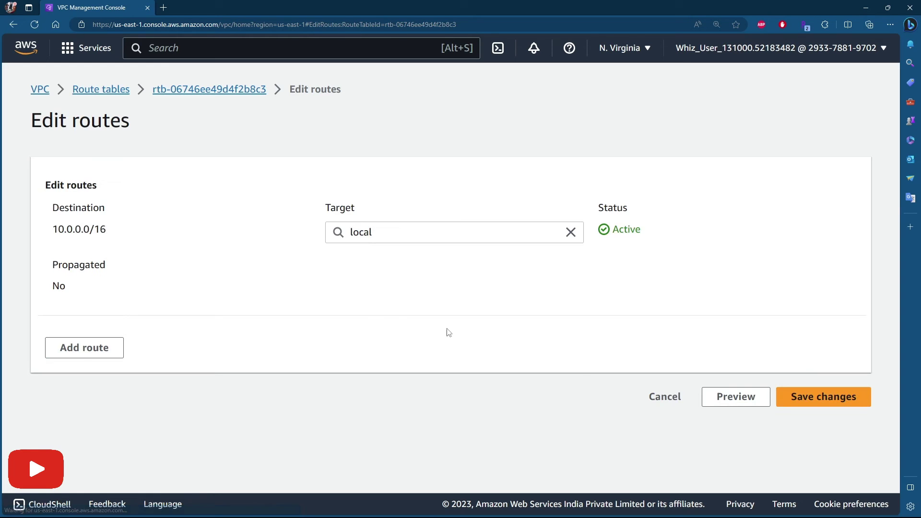
{"action": "left_click", "coordinate": [99, 352]}
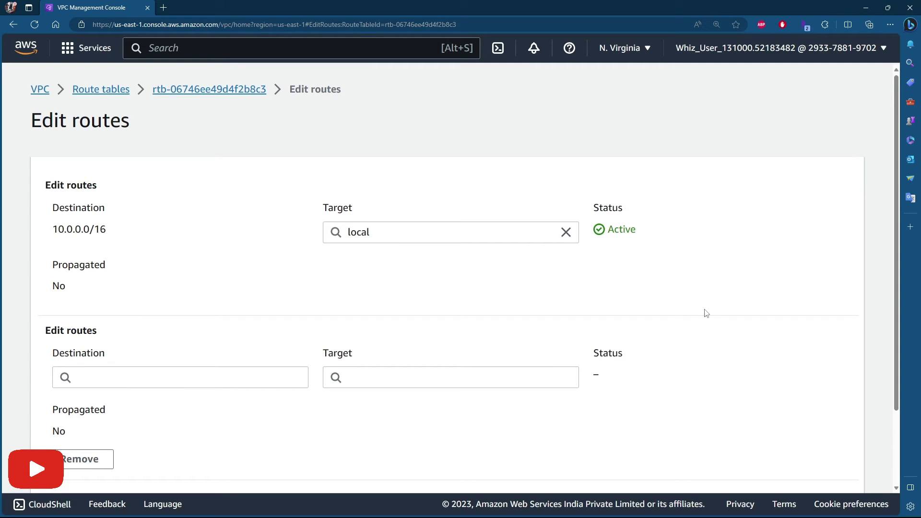
{"action": "left_click", "coordinate": [137, 379]}
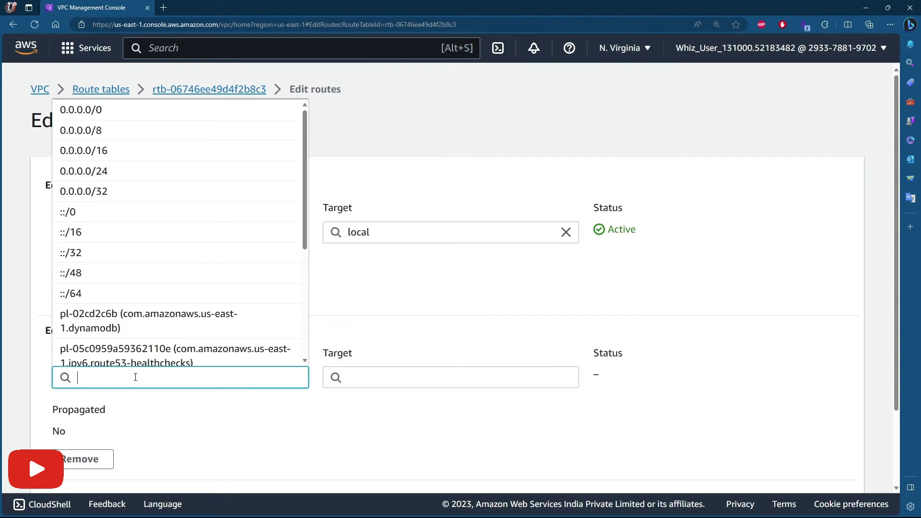
{"action": "left_click", "coordinate": [101, 112]}
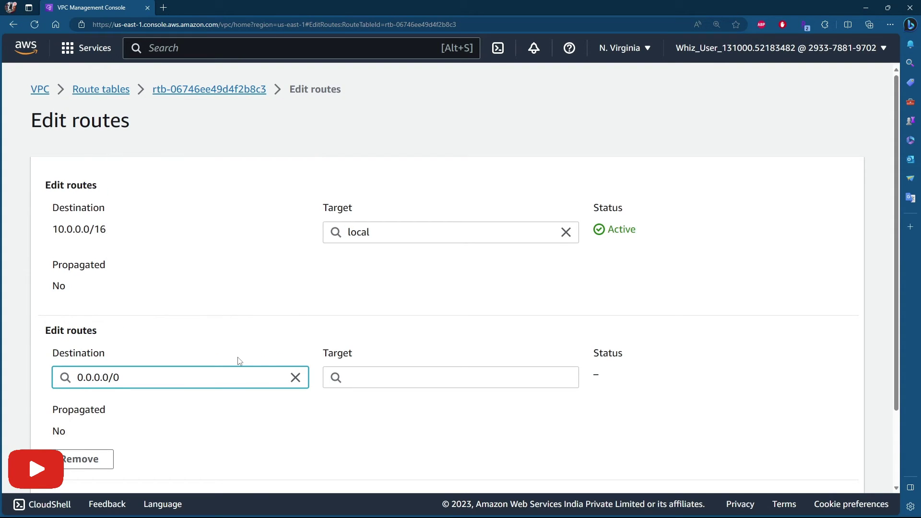
- Set the 0.0.0.0/0 route's target to the internet gateway MyInternetGateway and save the route changes
{"action": "left_click", "coordinate": [379, 375]}
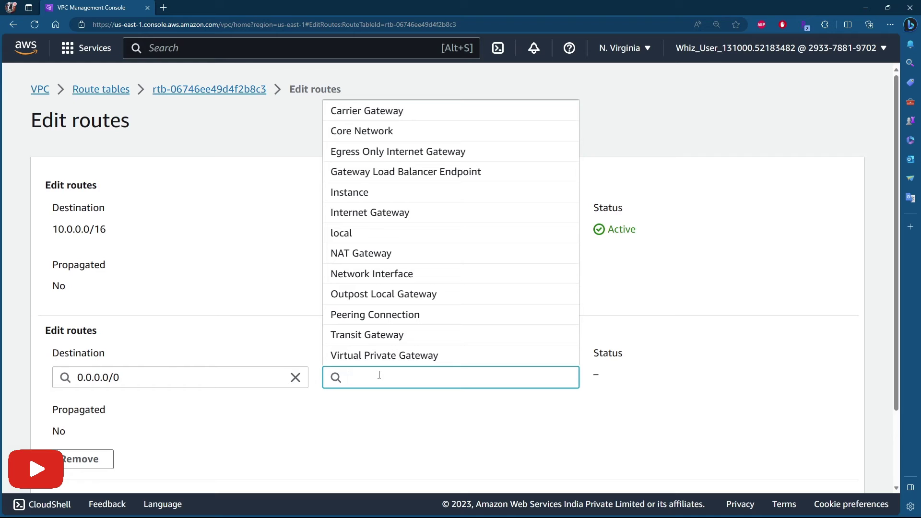
{"action": "left_click", "coordinate": [405, 215]}
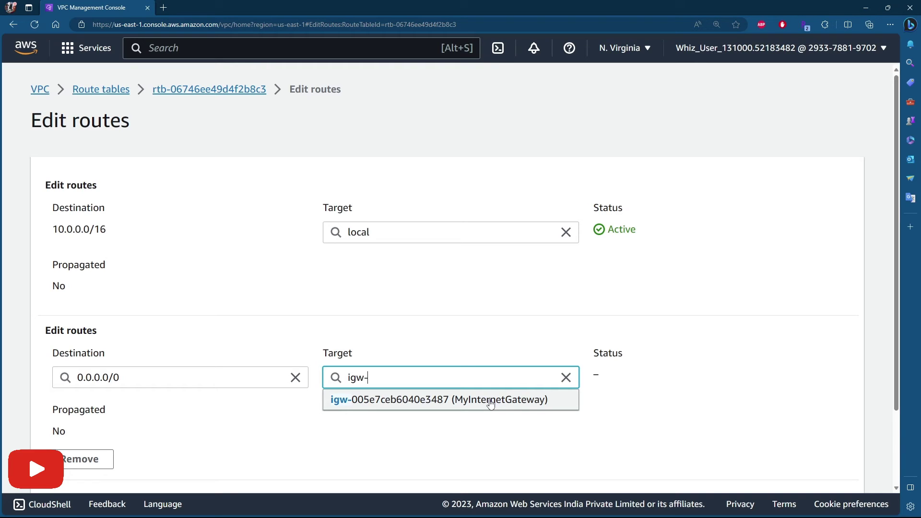
{"action": "left_click", "coordinate": [491, 403]}
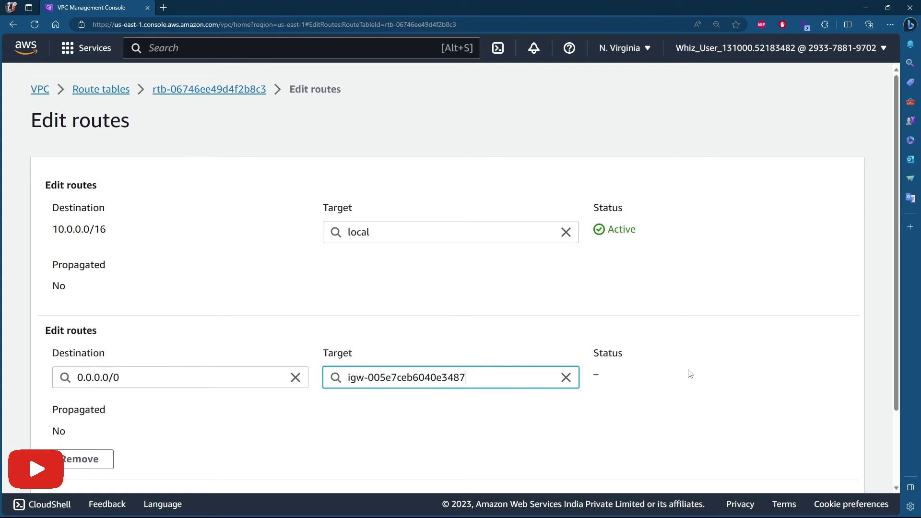
{"action": "left_click", "coordinate": [117, 377]}
{"action": "left_click_drag", "start_coordinate": [117, 377], "coordinate": [66, 396]}
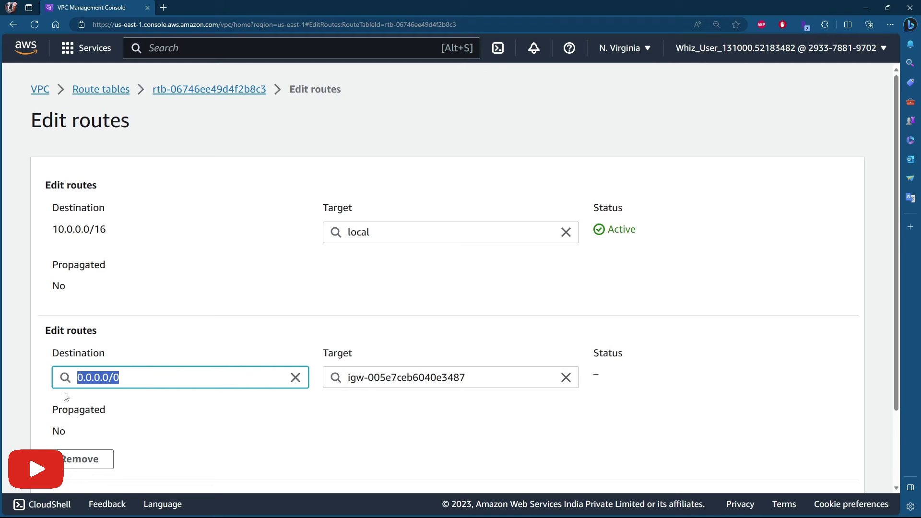
{"action": "scroll", "coordinate": [590, 309], "scroll_direction": "down", "scroll_amount": 2}
{"action": "left_click", "coordinate": [823, 472]}
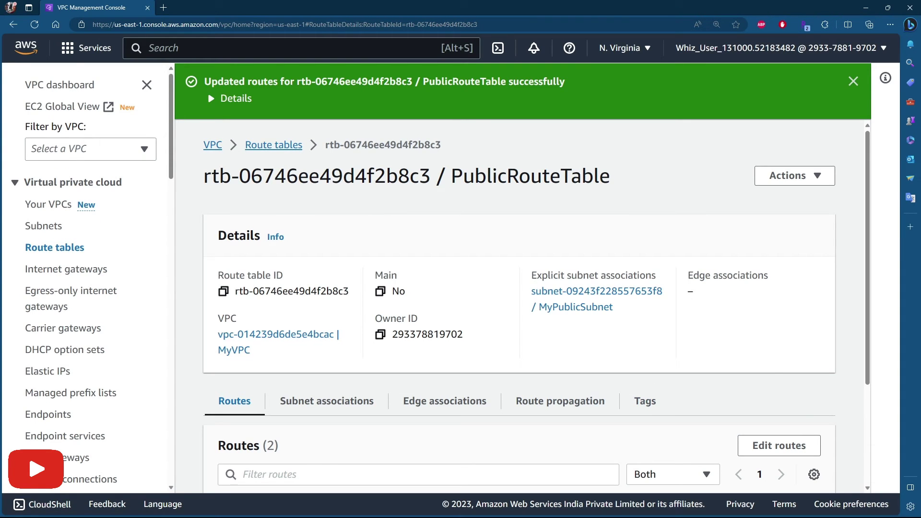
- Open the list of VPCs
{"action": "left_click", "coordinate": [48, 204]}
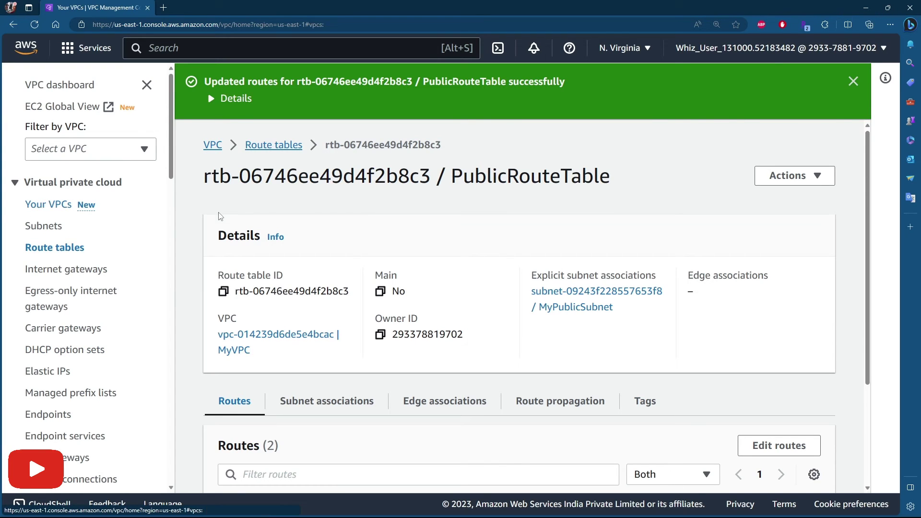